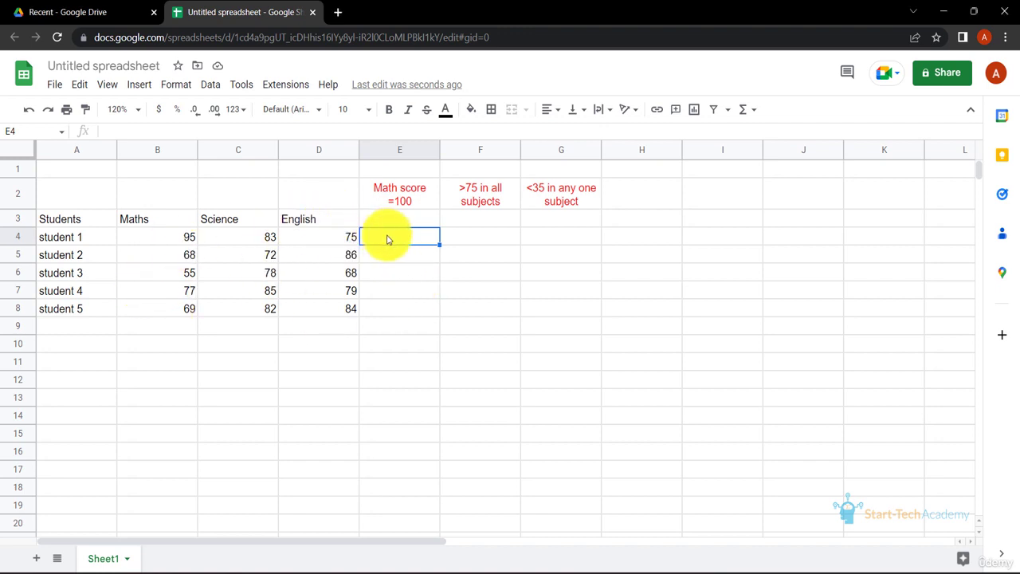
Enter the formula =B4=100 in cell E4 to test student 1's Maths score
text(=)
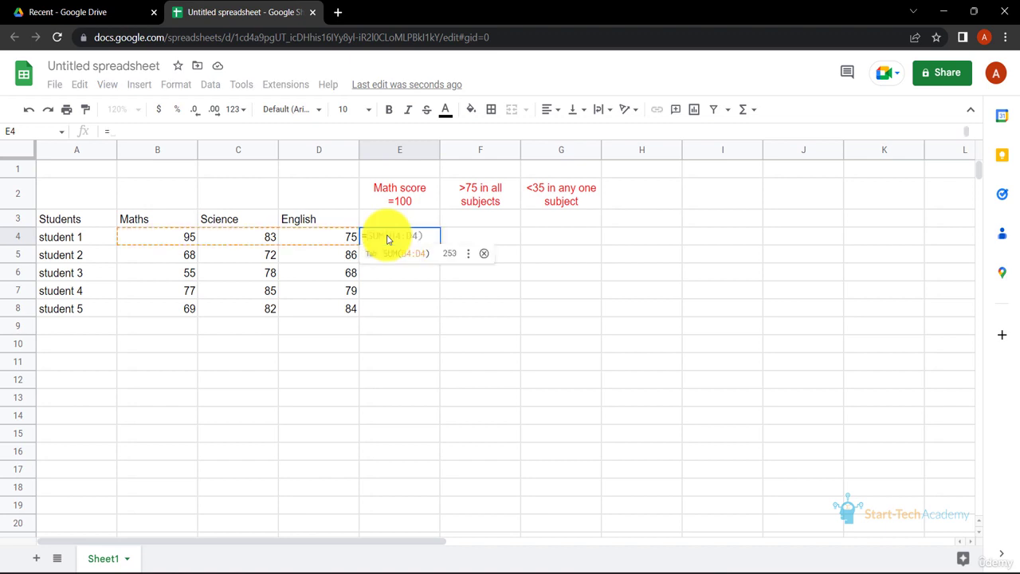
click(184, 239)
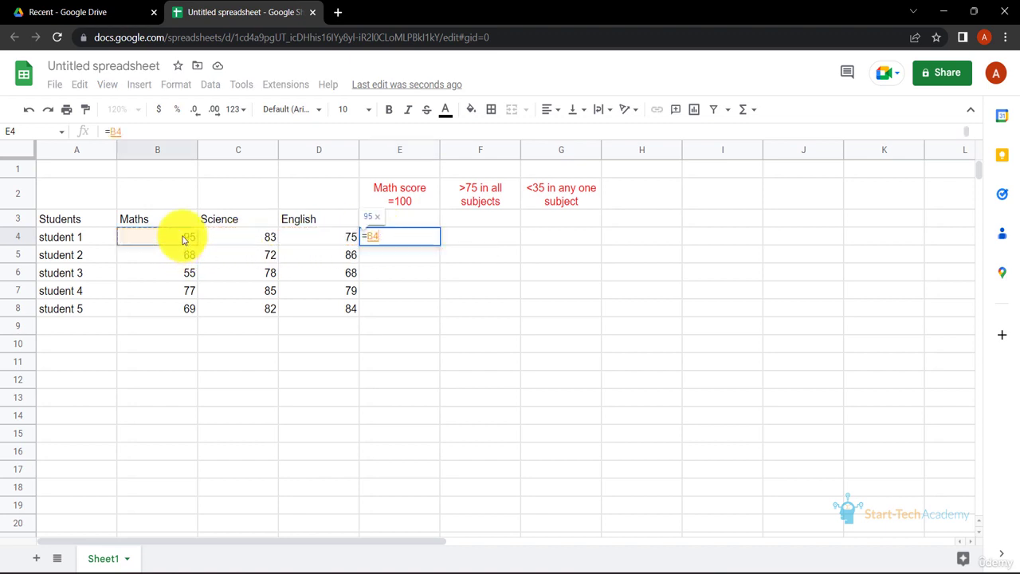
text(=100)
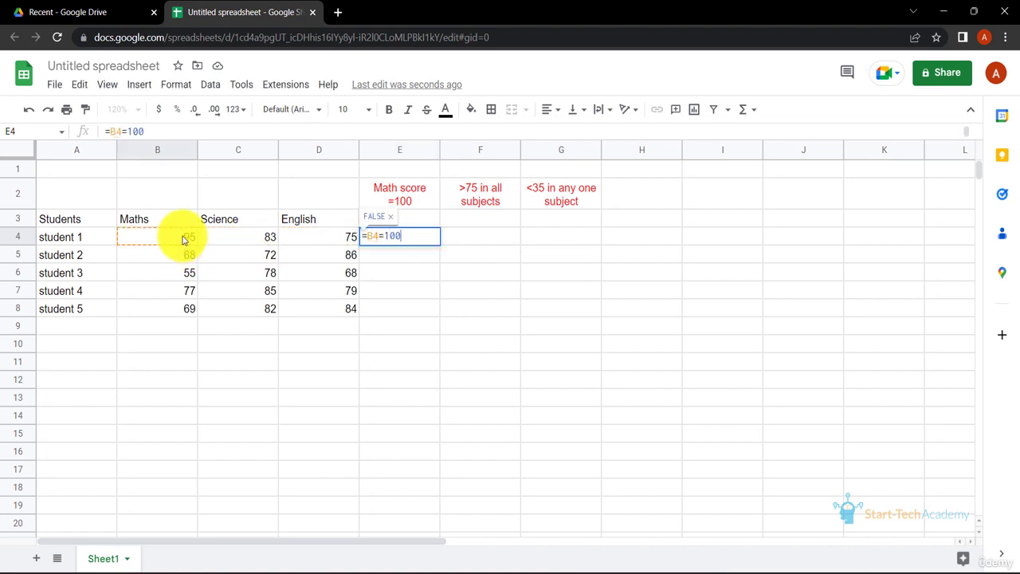
key(Return)
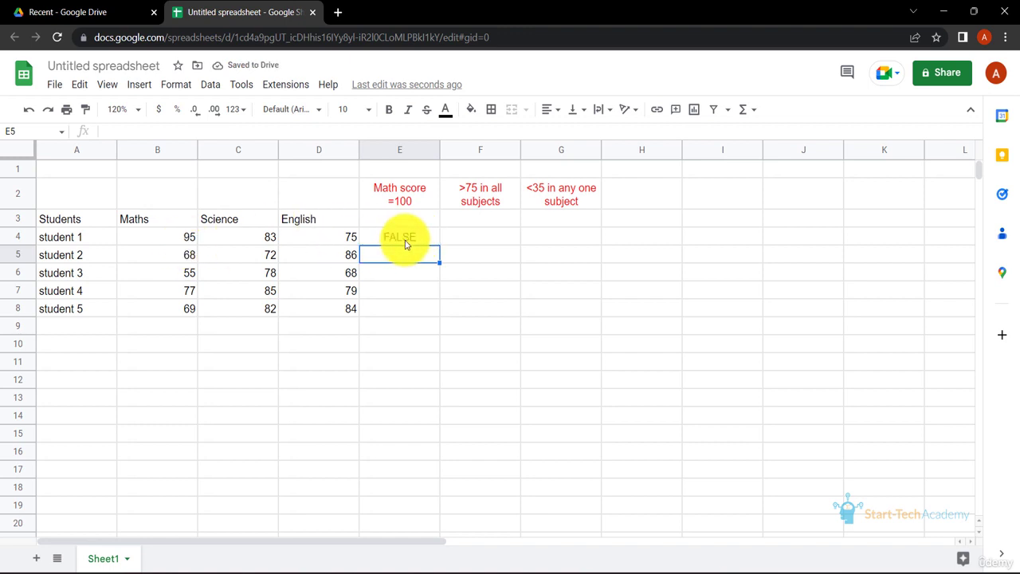
Set student 1's Maths score in B4 to 100
click(188, 240)
key(BackSpace)
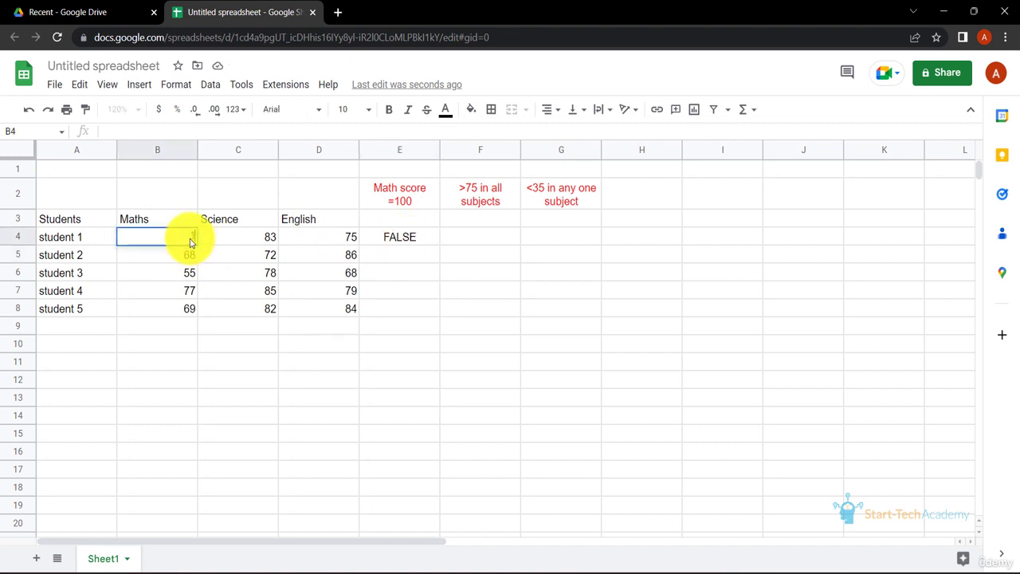
text(100)
key(Return)
Fill the Math score formula from E4 down through E8 for the remaining students
click(423, 239)
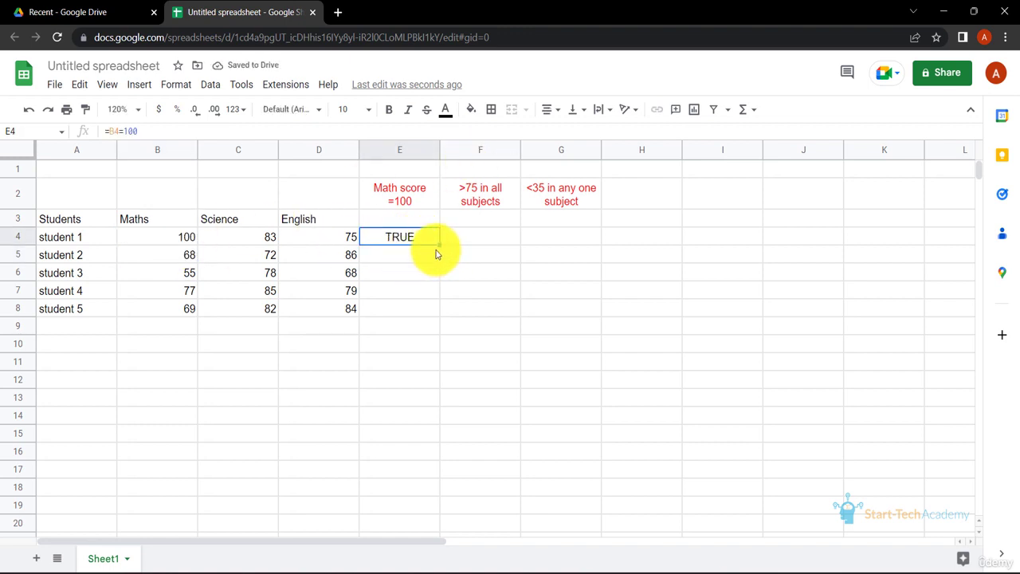
double_click(439, 245)
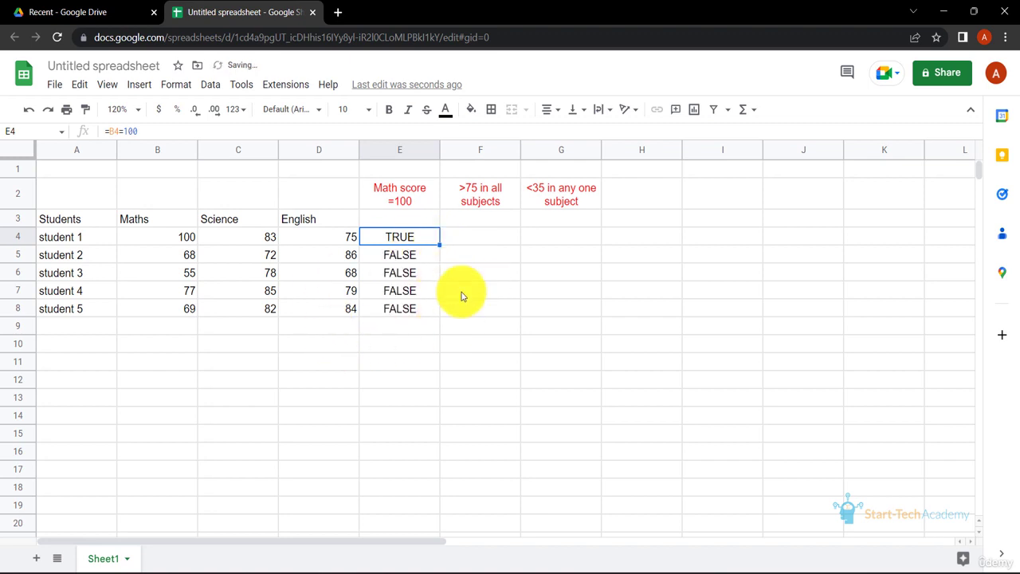
click(411, 246)
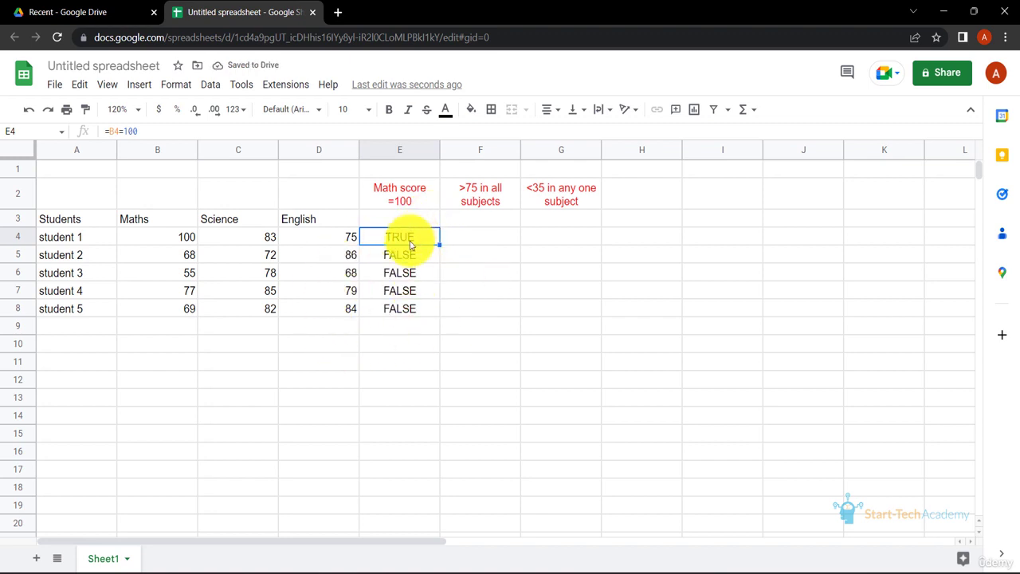
Set student 4's Maths score in B7 to 100
click(189, 289)
text(100)
key(Return)
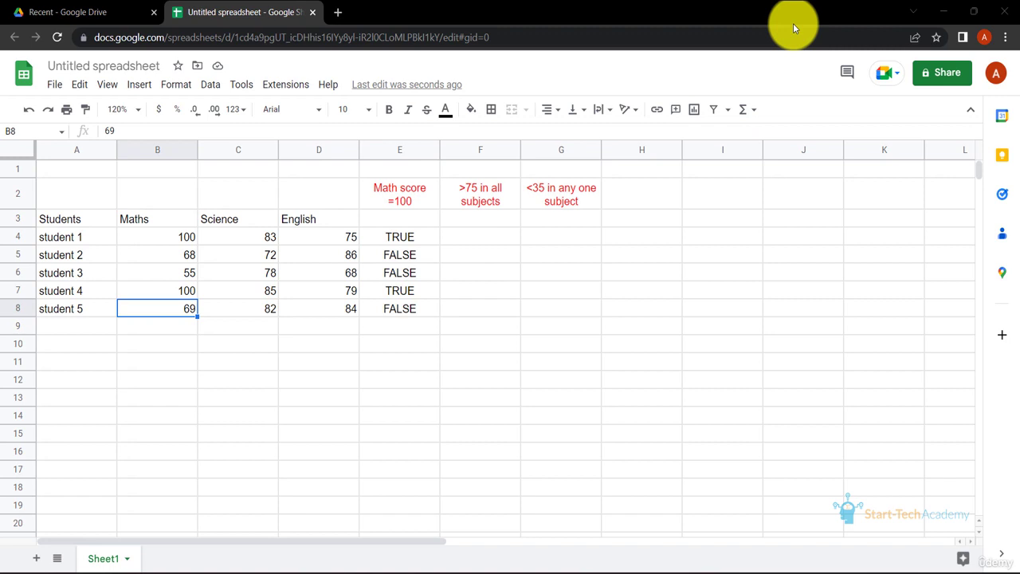
Enter =AND(B4>75,C4>75,D4>75) in F4 and accept the suggested autofill for the students below
click(484, 239)
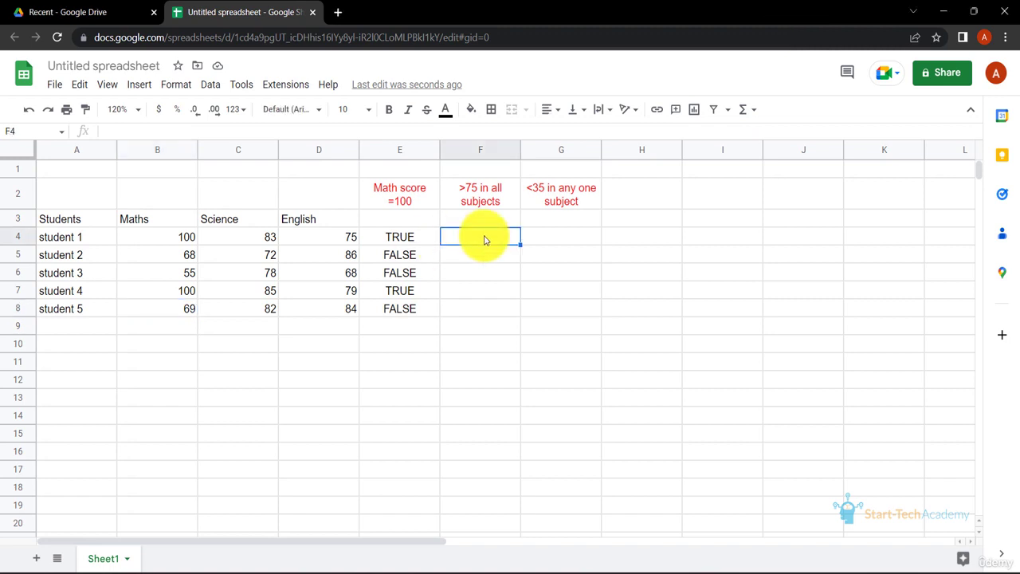
text(=AND)
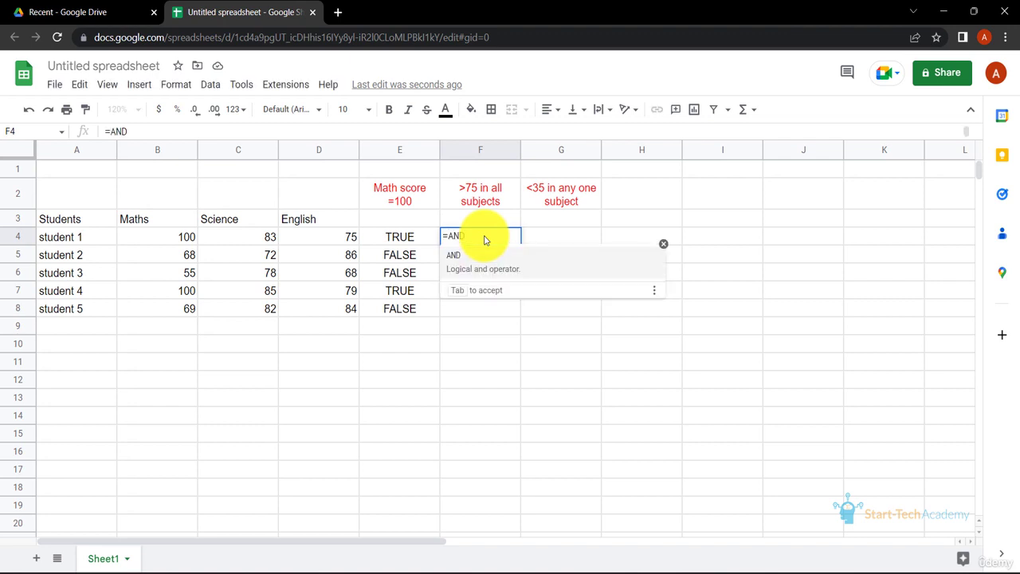
text(()
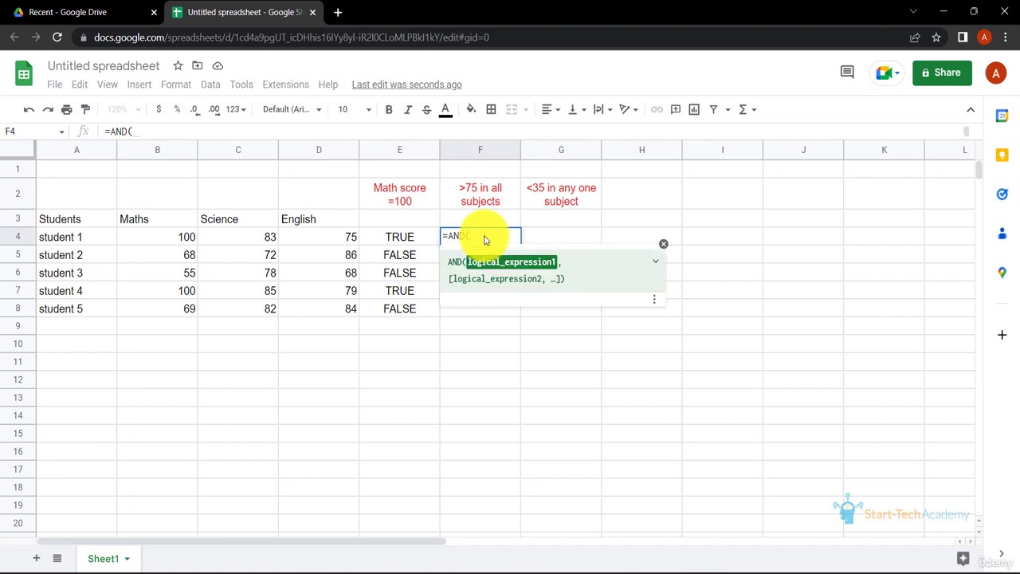
click(182, 240)
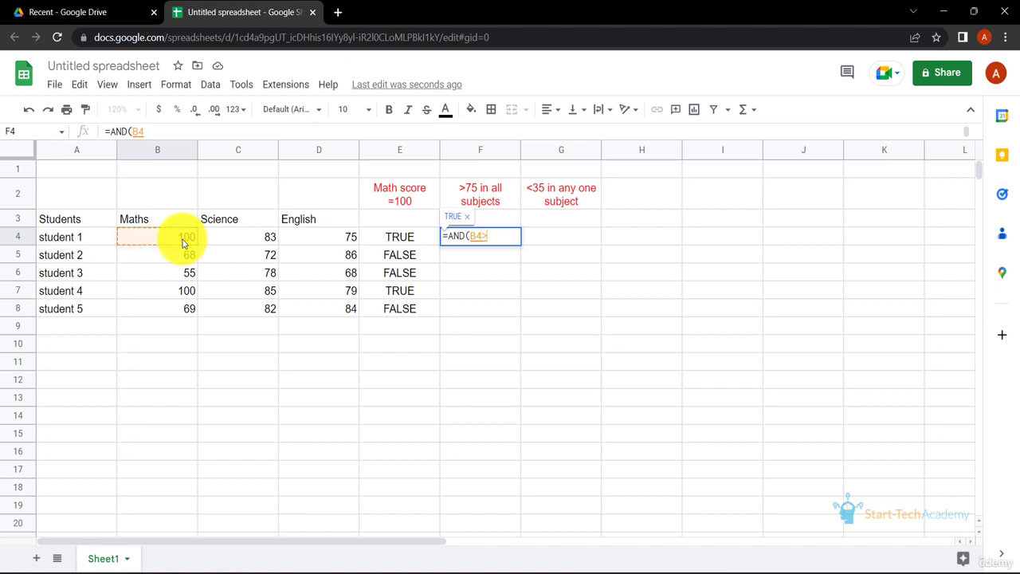
text(>75,)
click(226, 242)
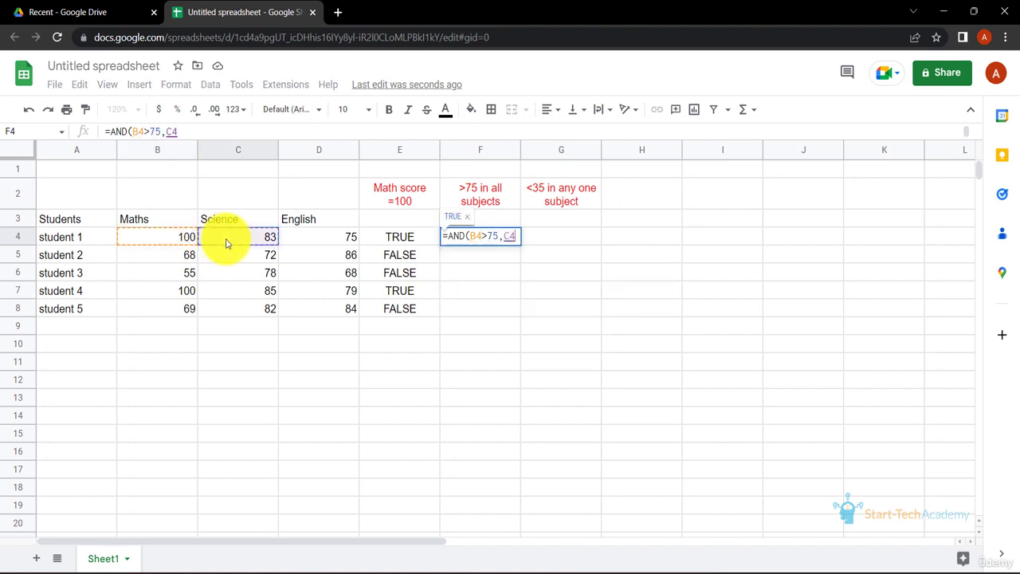
text(>75,)
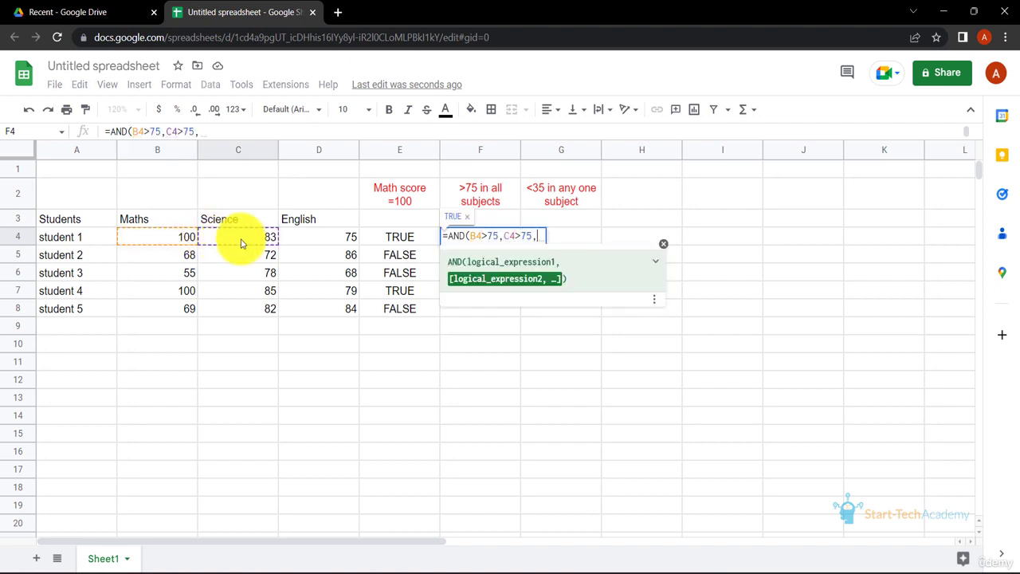
click(311, 242)
text(>75)
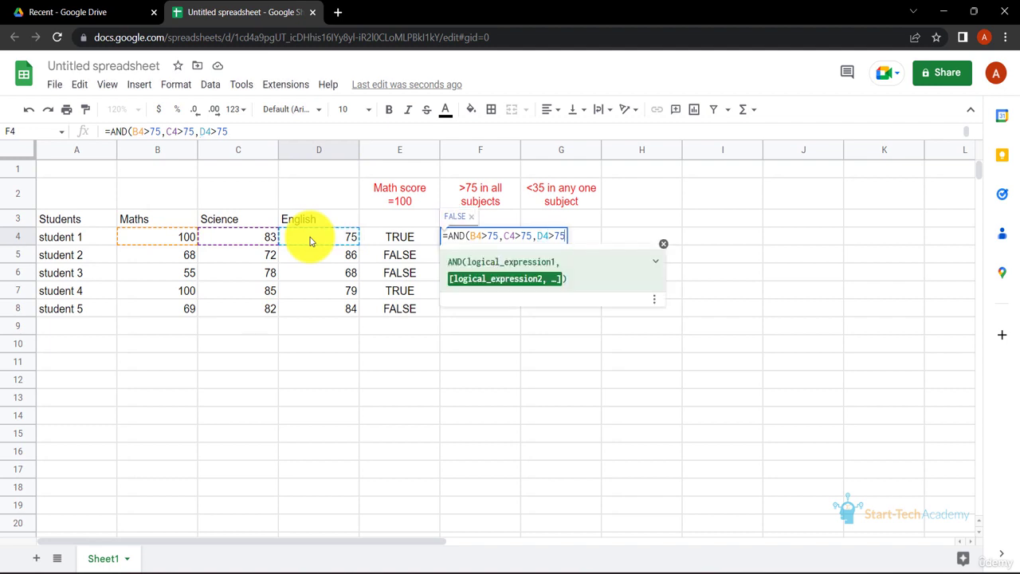
text())
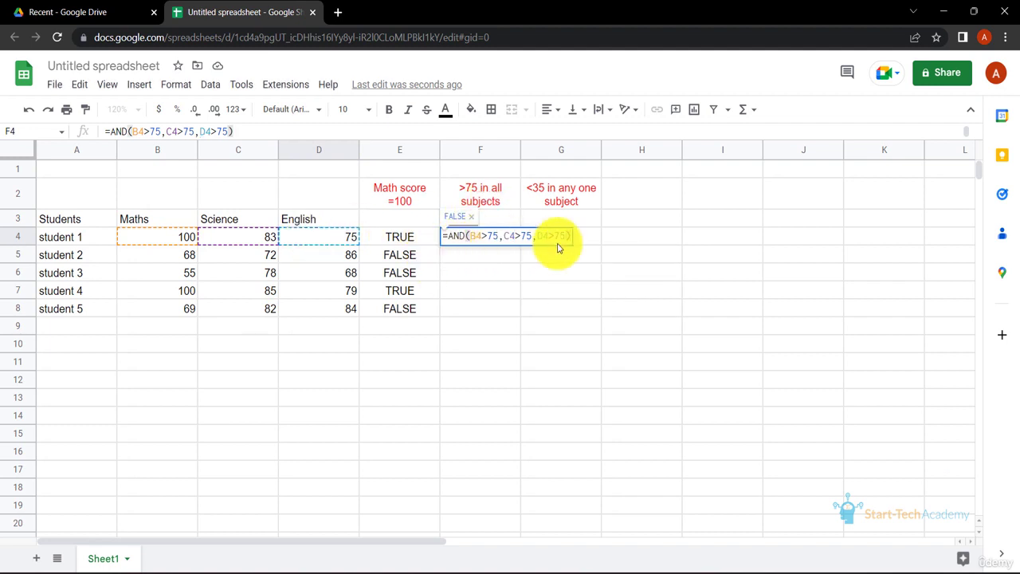
key(Return)
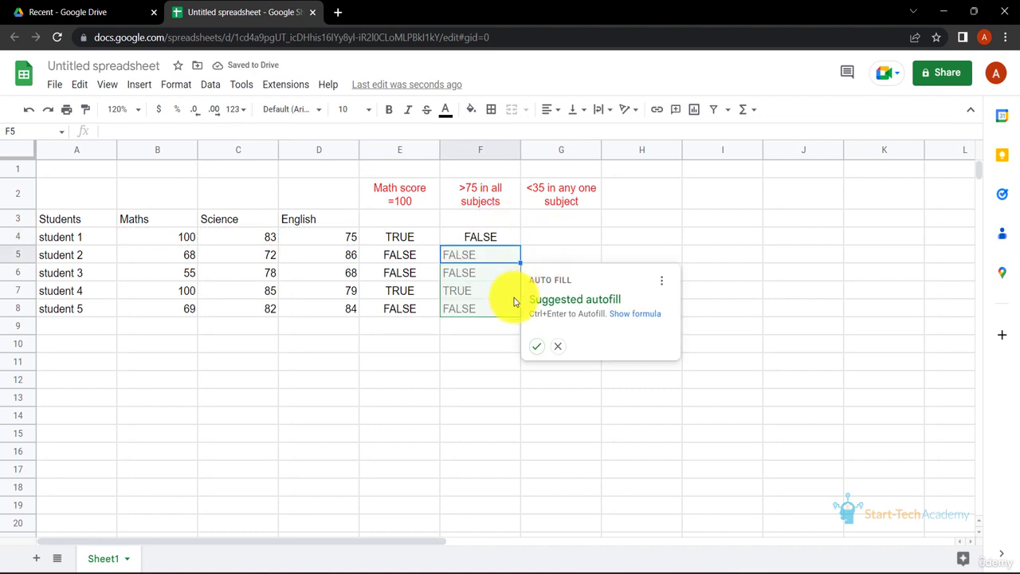
click(534, 348)
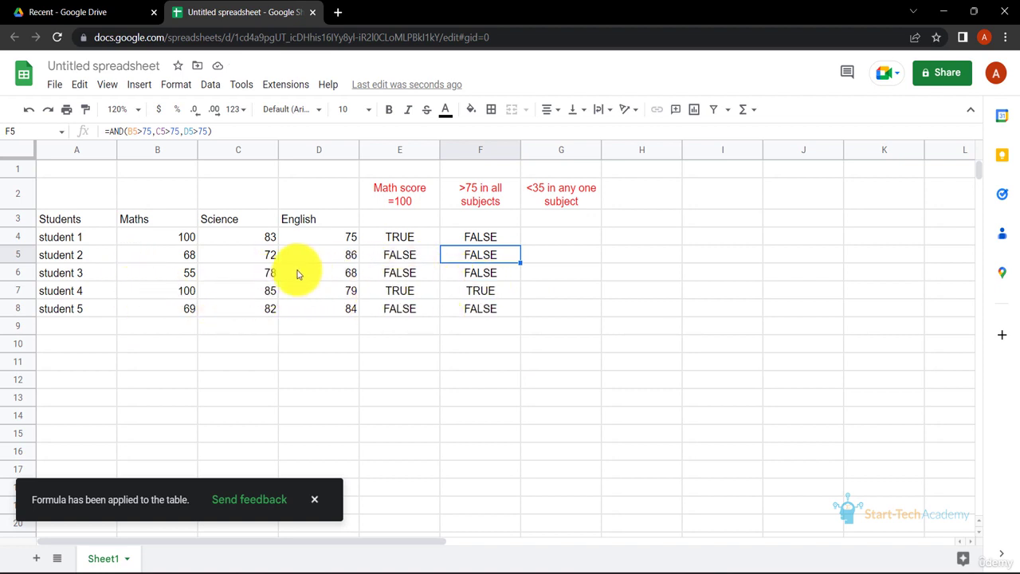
Set student 2's Science score to 76 and Maths score to 78
double_click(260, 262)
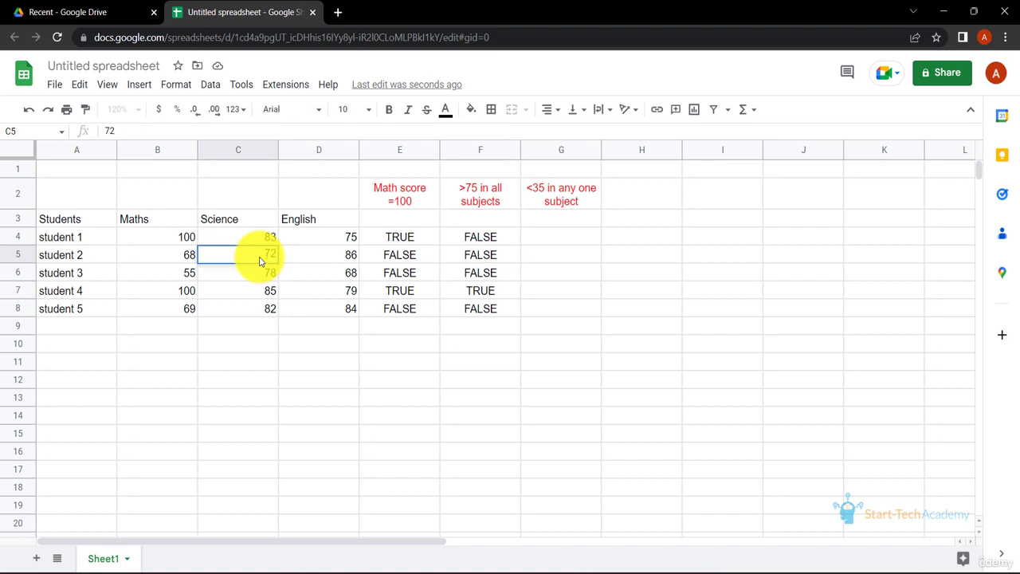
key(BackSpace)
text(6)
key(Return)
click(188, 262)
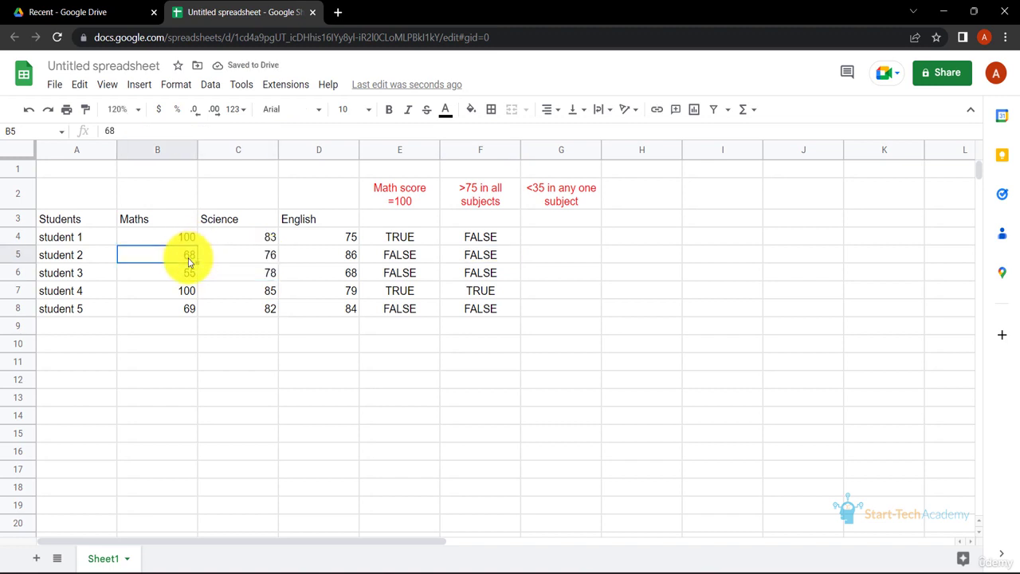
key(Delete)
text(78)
key(Return)
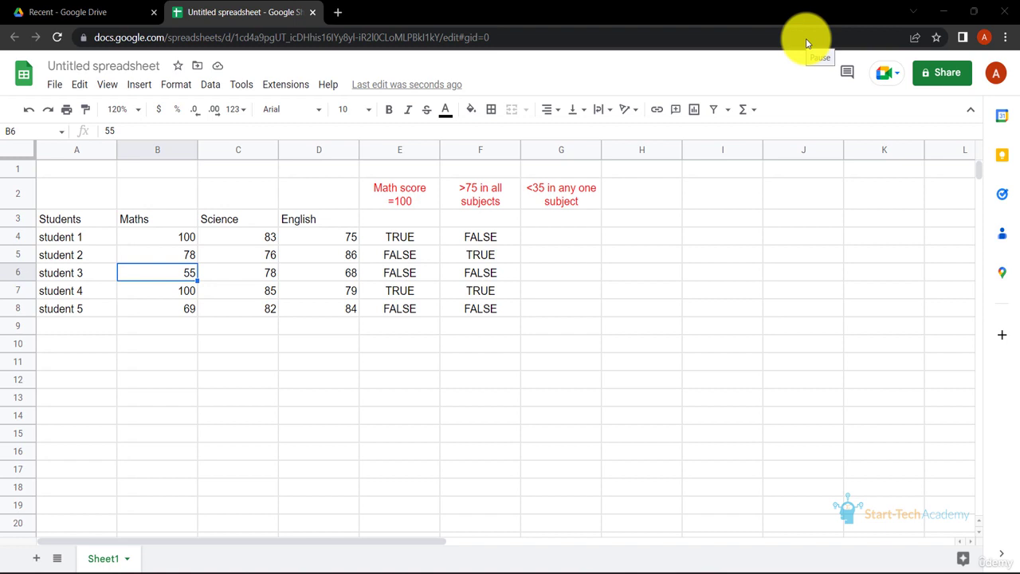
Enter =OR(B4<35,C4<35,D4<35) in G4 and fill it down through G8
click(570, 236)
text(=OR()
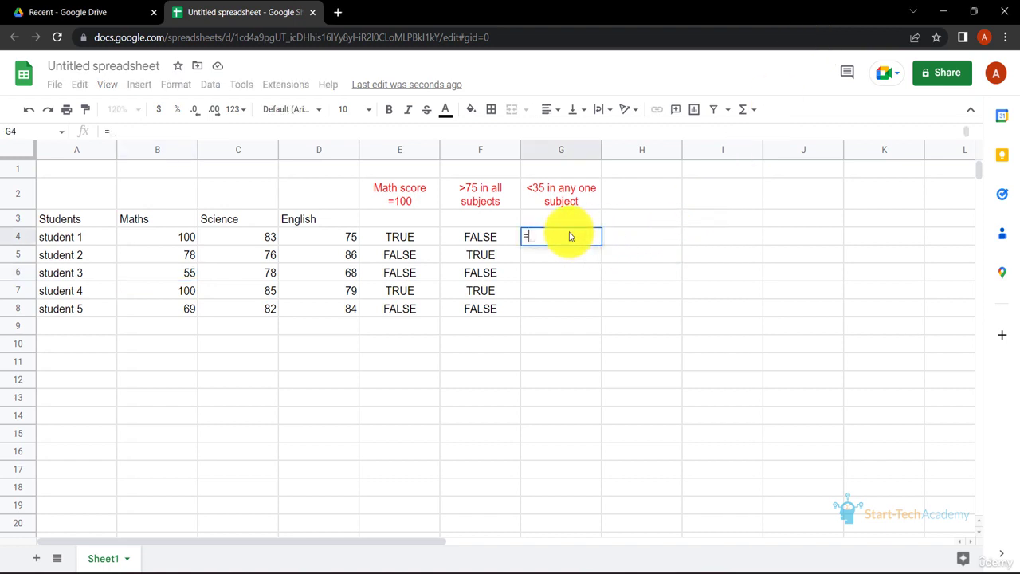
click(188, 242)
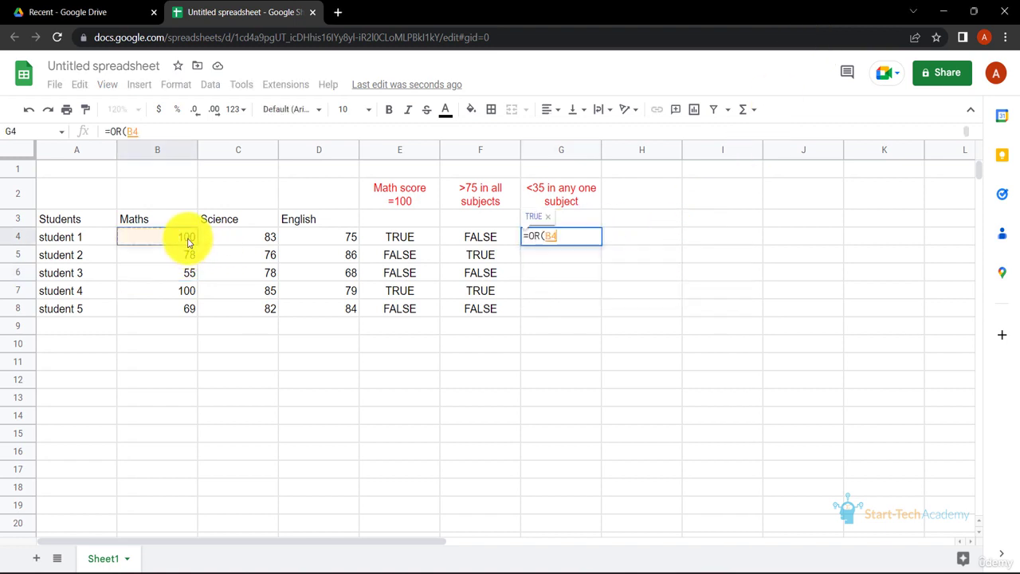
text(<35,)
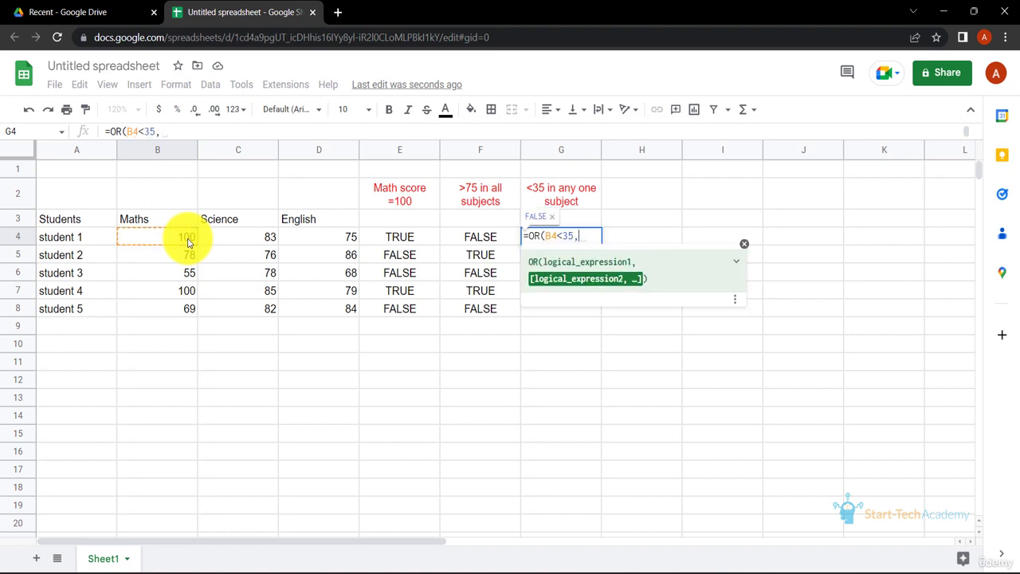
click(246, 239)
text(<35,)
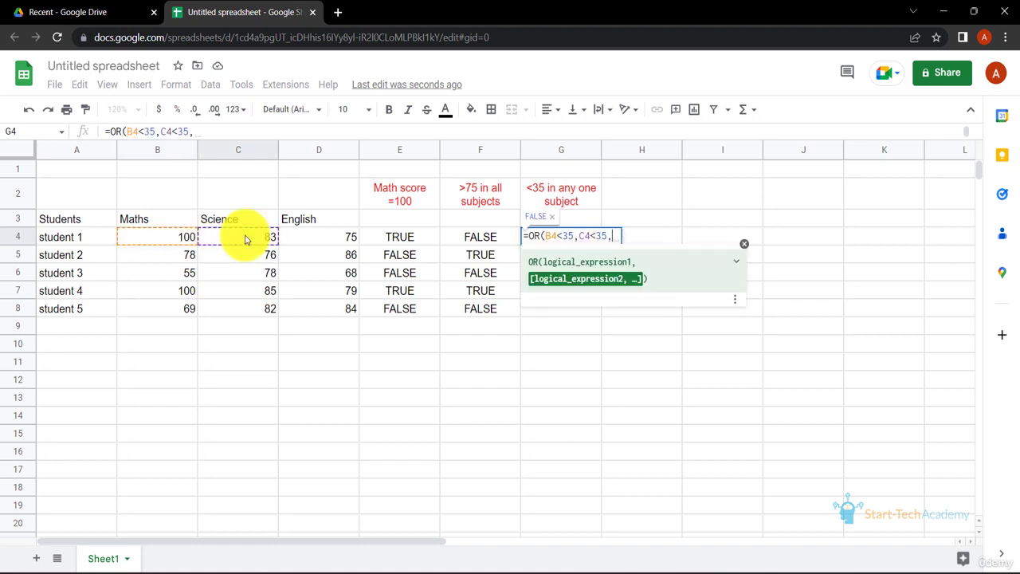
click(313, 237)
text(<35))
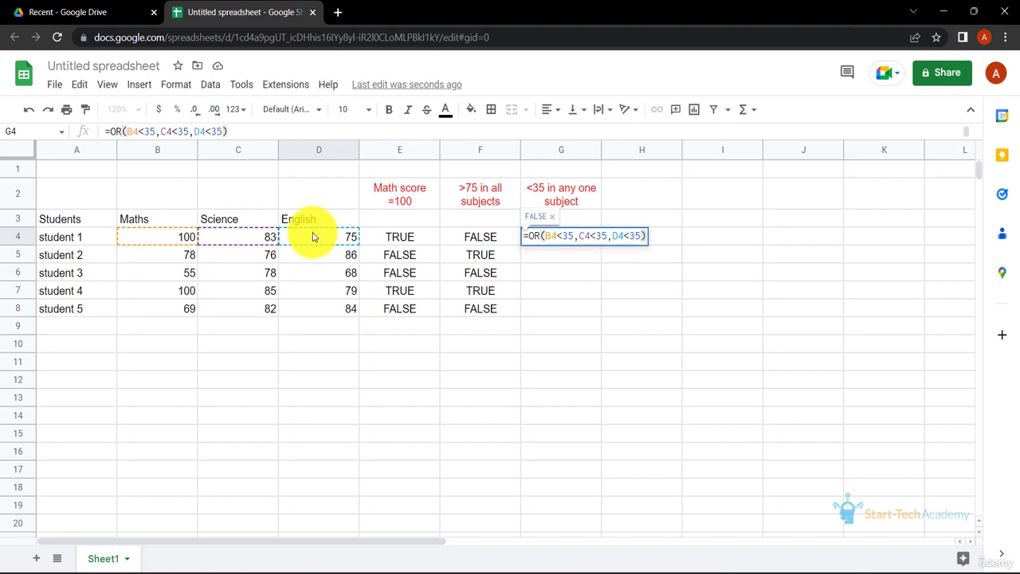
key(Return)
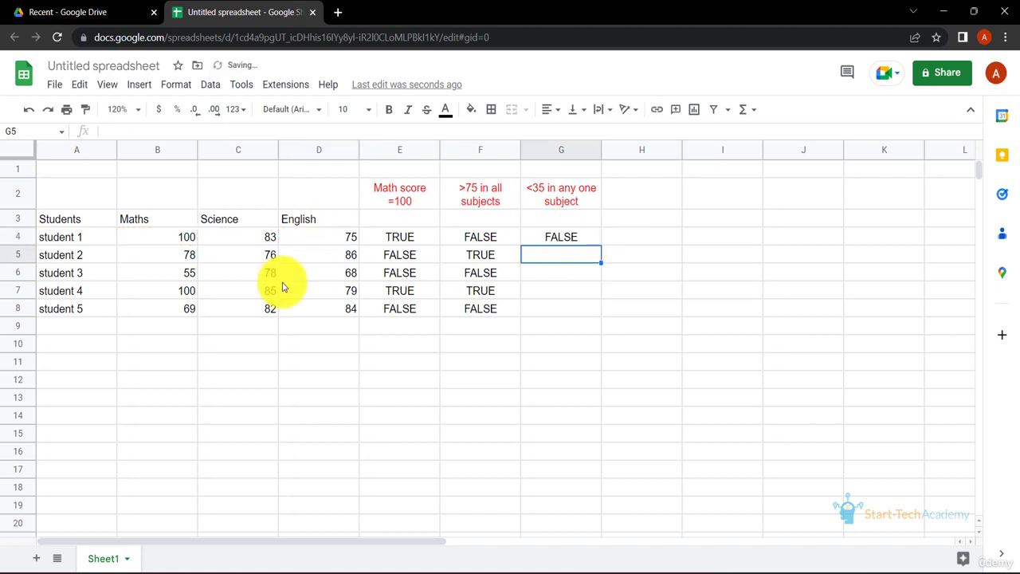
click(585, 239)
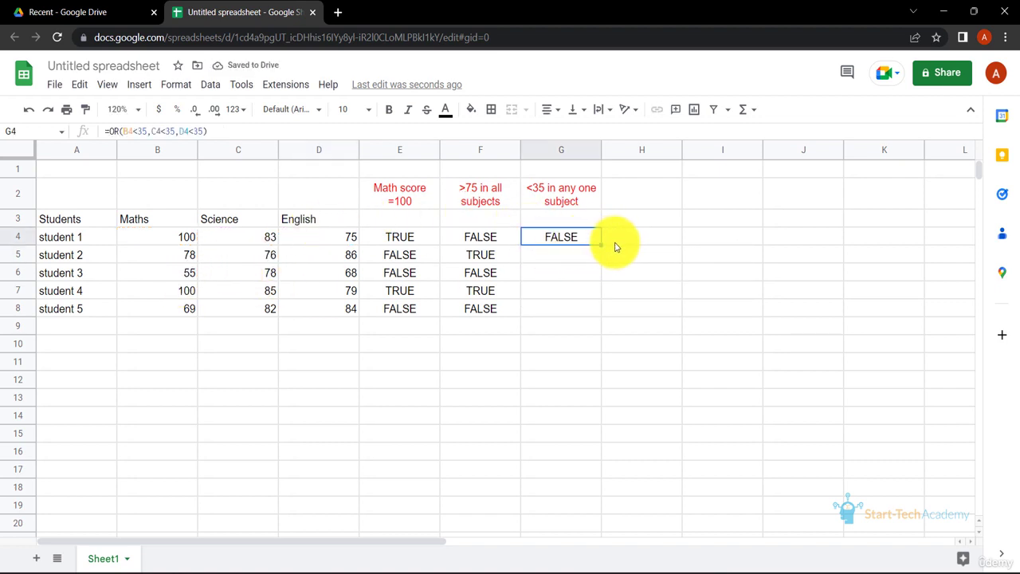
double_click(599, 246)
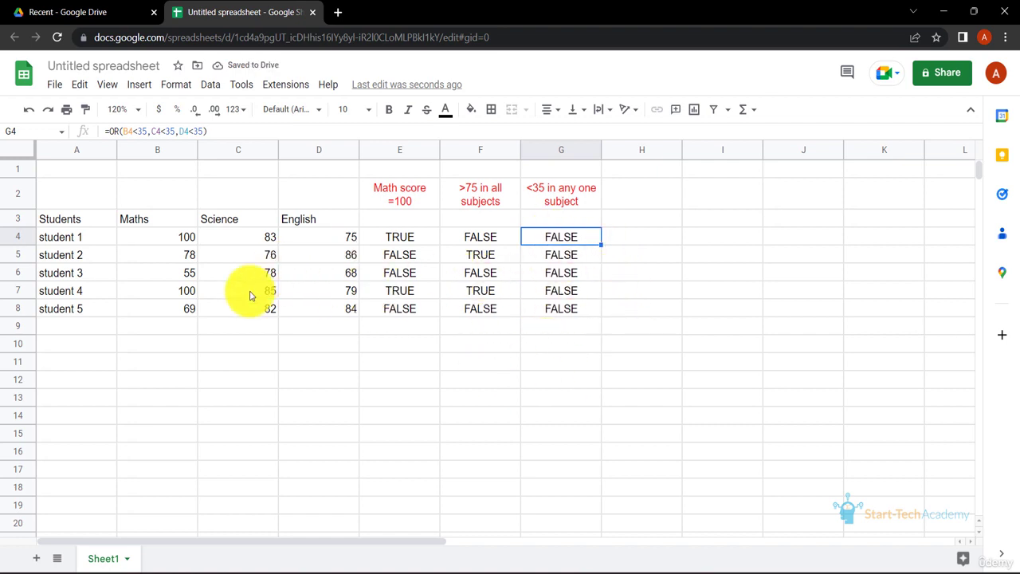
Set student 5's Science score in C8 to 34
double_click(270, 315)
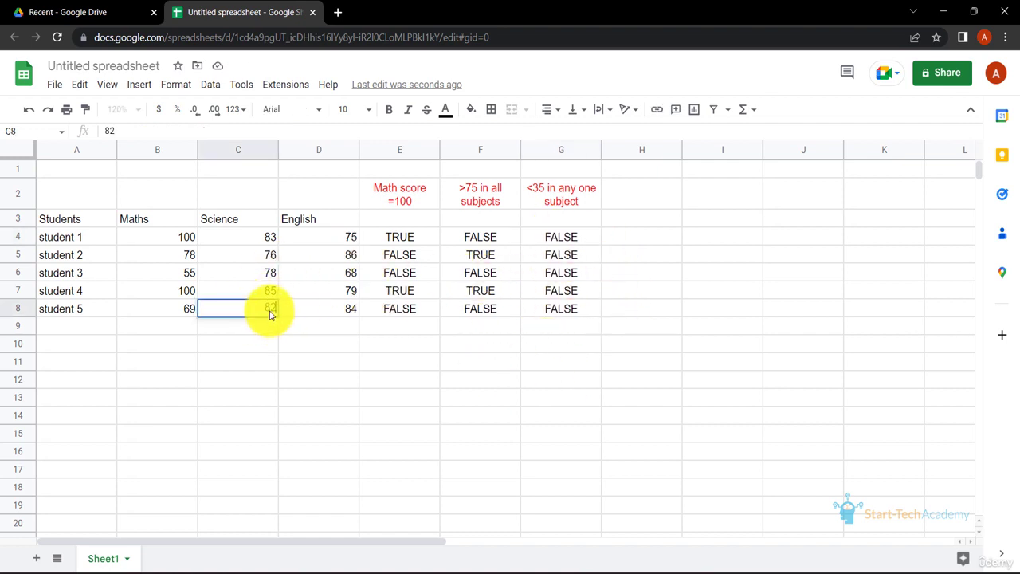
key(BackSpace)
key(BackSpace)
text(34)
key(Return)
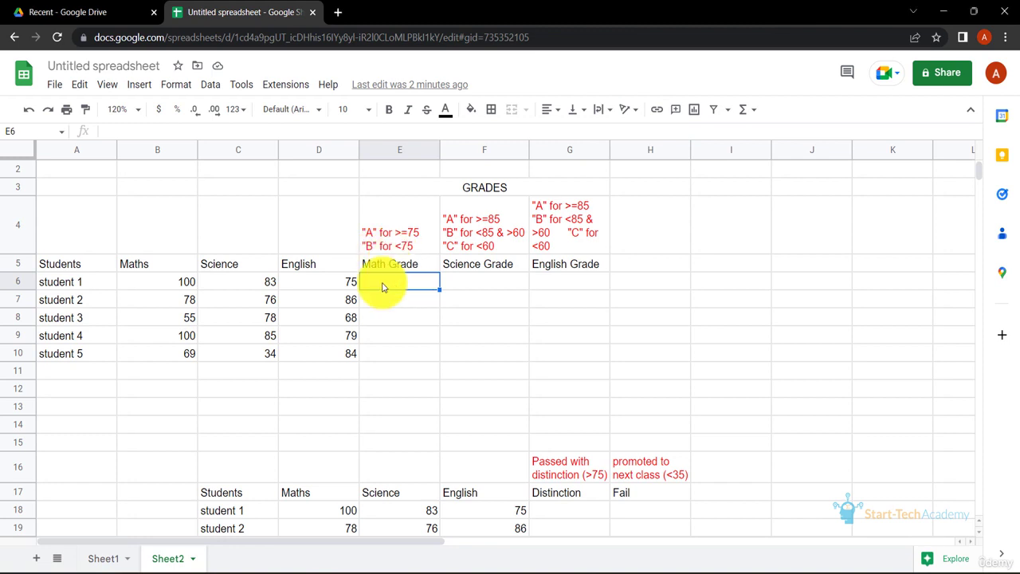
Enter =IF(B6>=75,"A","B") in E6 for the Math Grade and accept the suggested autofill for the students below
text(=)
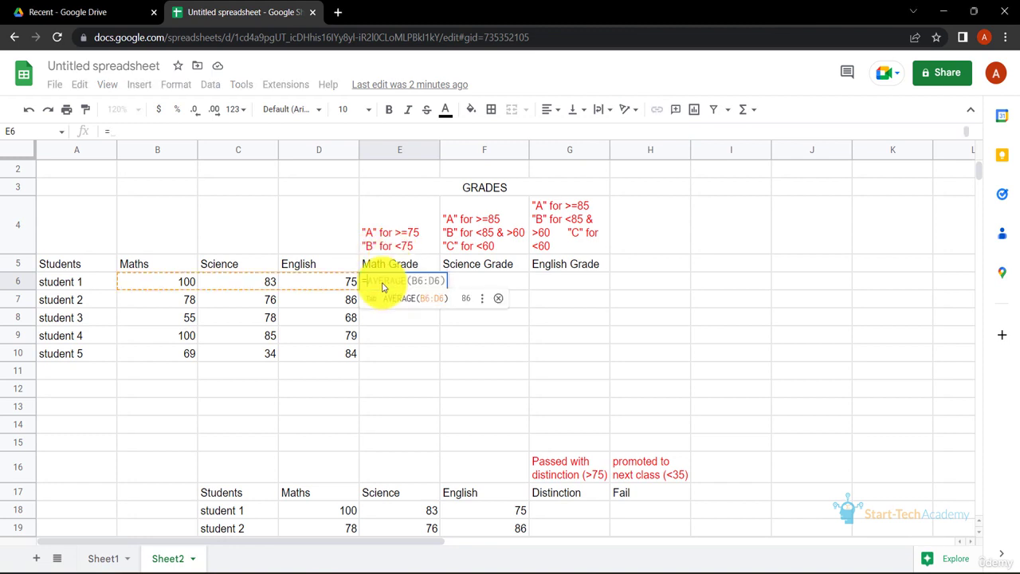
text(IF()
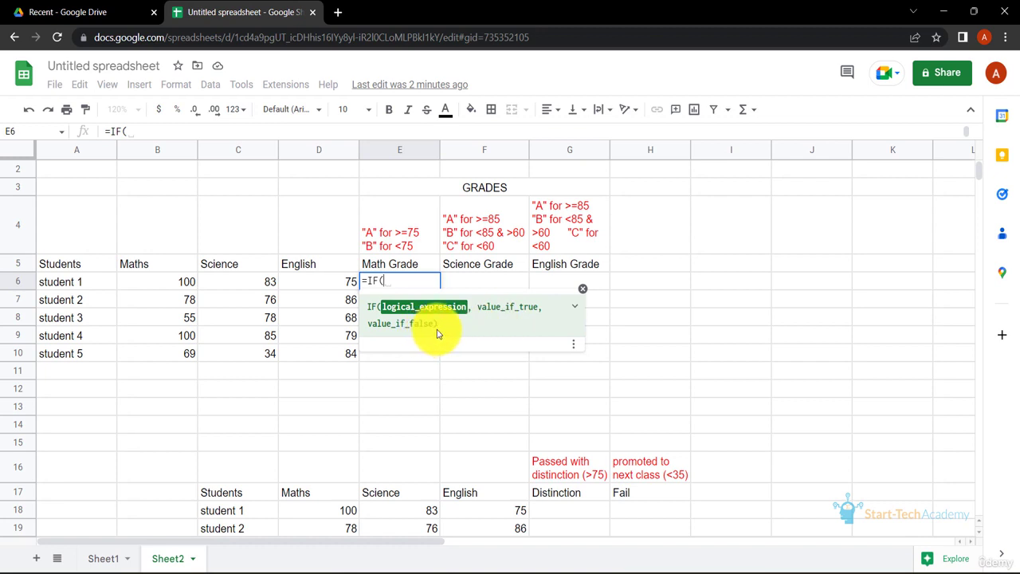
click(182, 284)
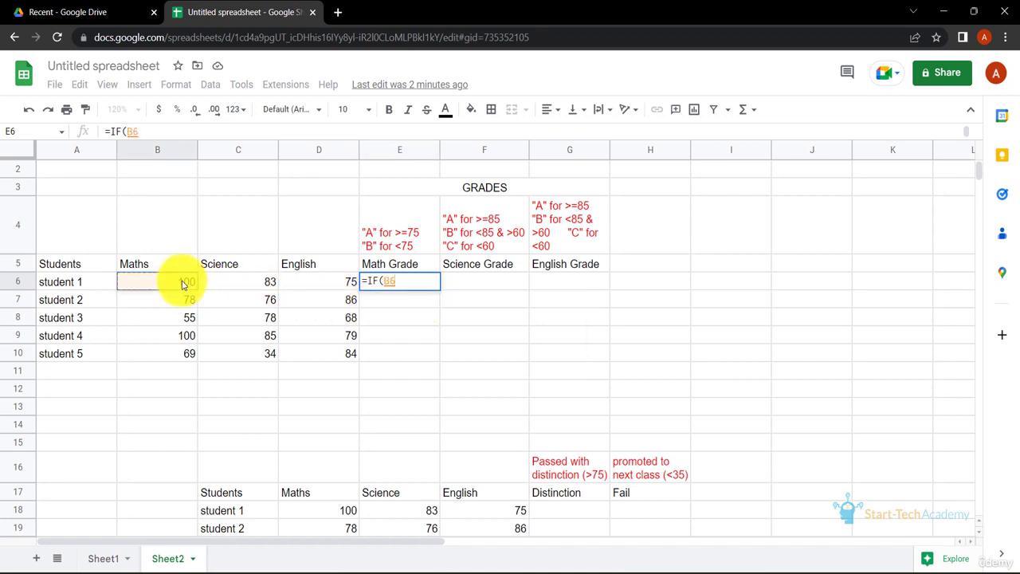
text(>=75,)
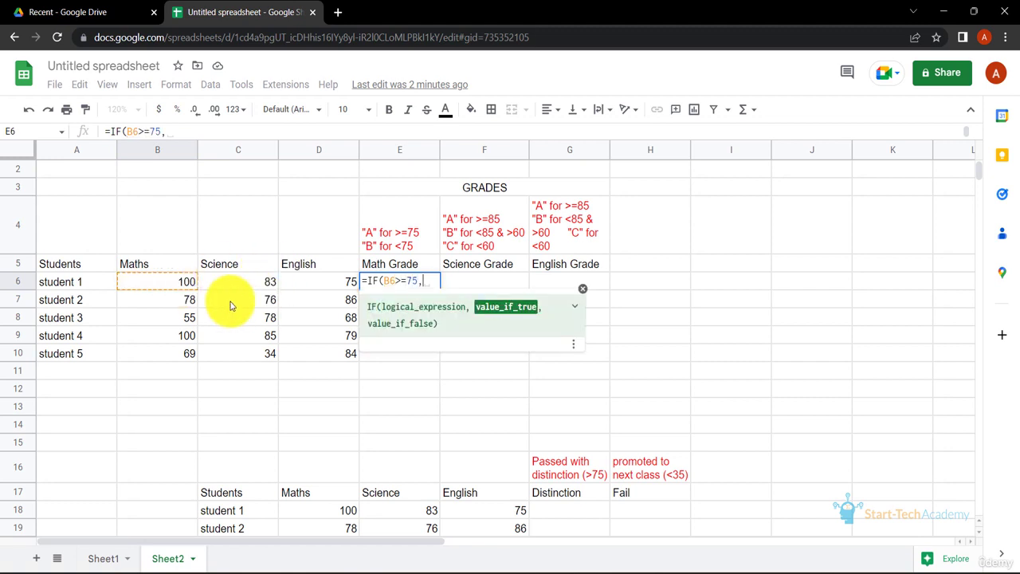
text("A",)
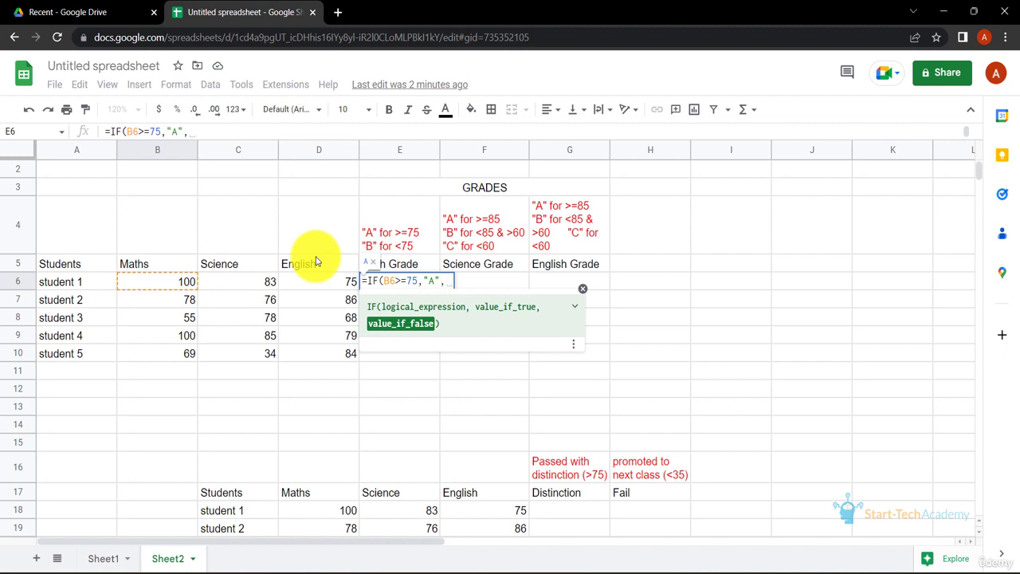
text("B"))
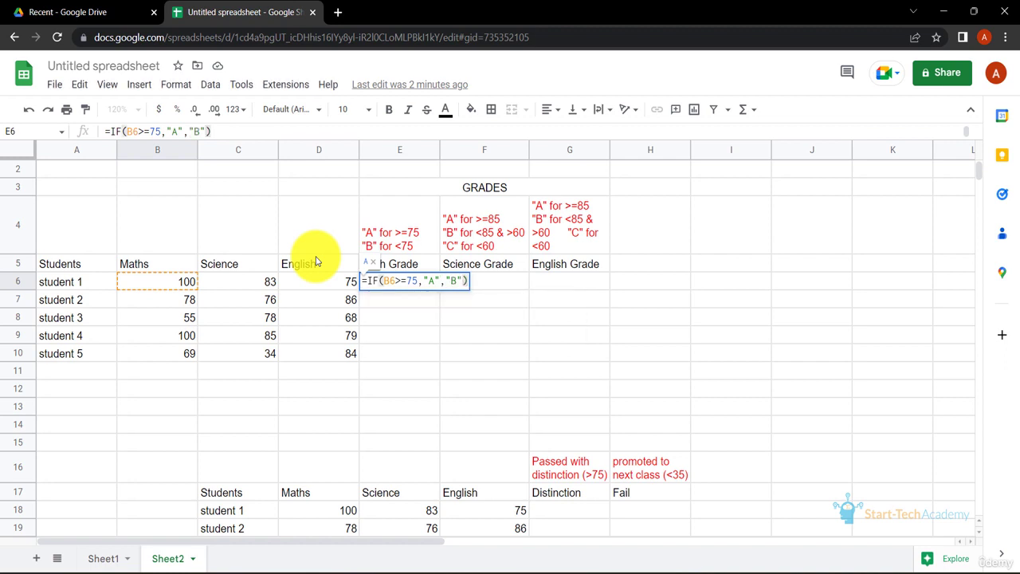
key(Return)
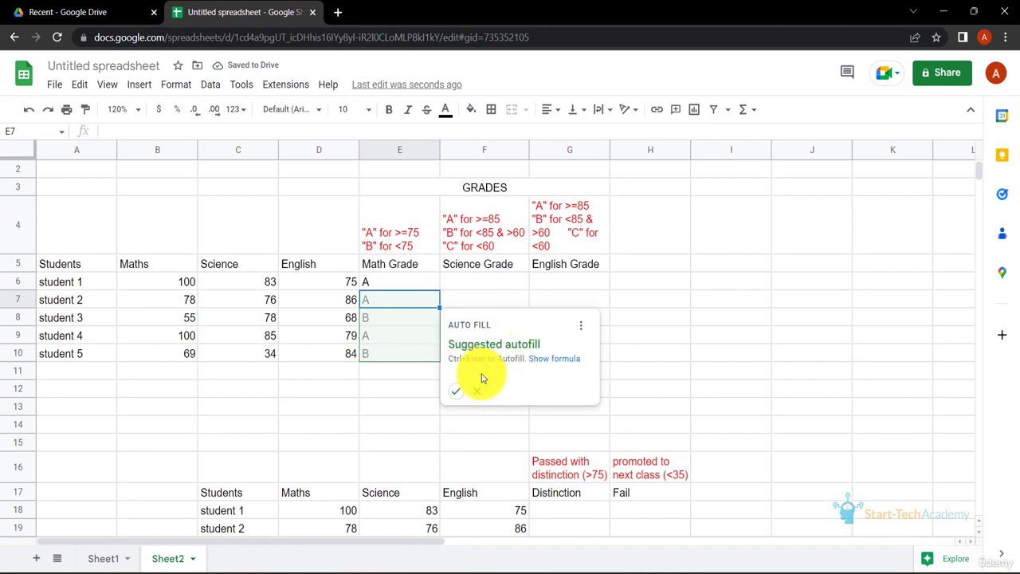
click(458, 394)
click(386, 323)
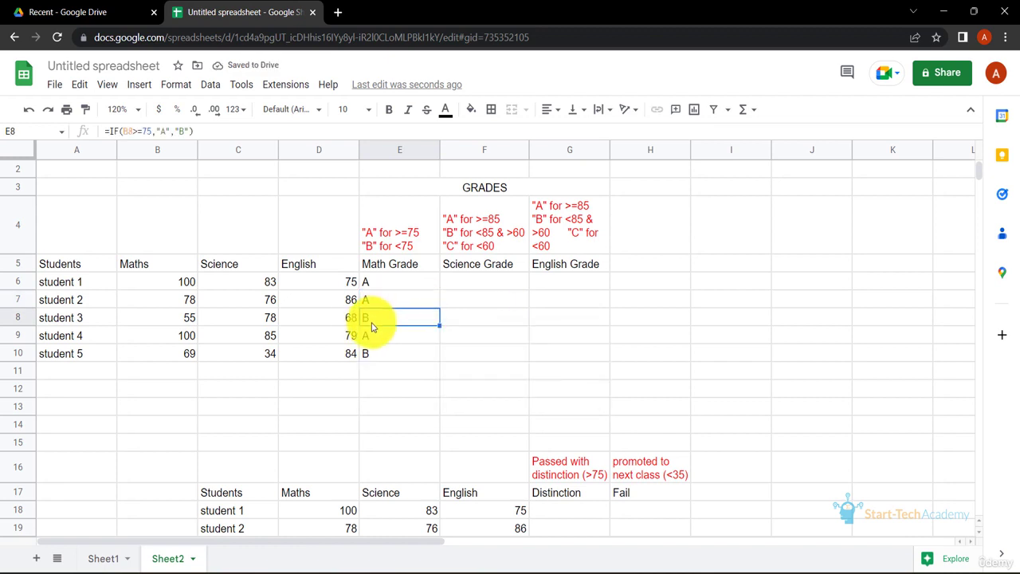
click(378, 369)
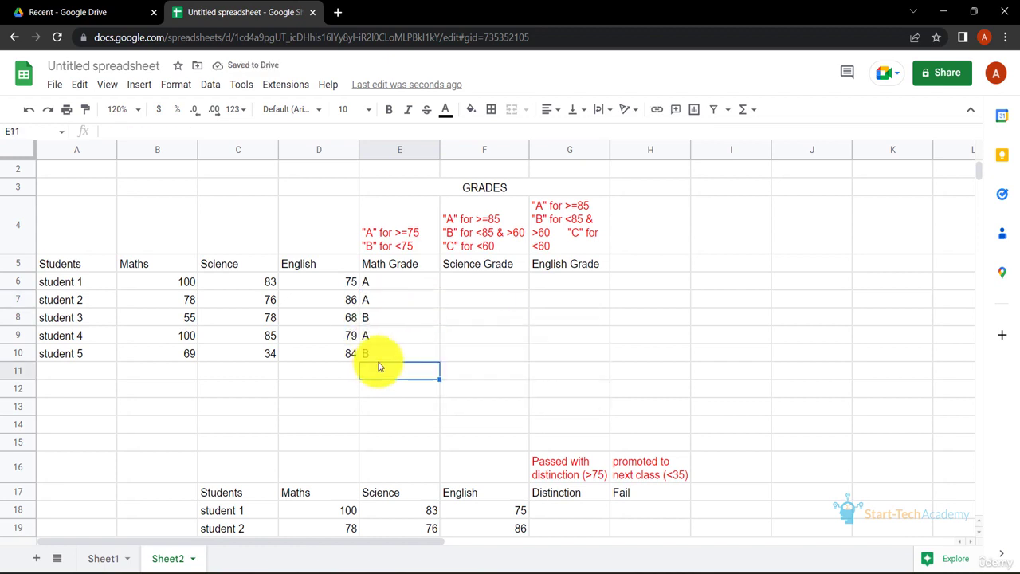
key(Up)
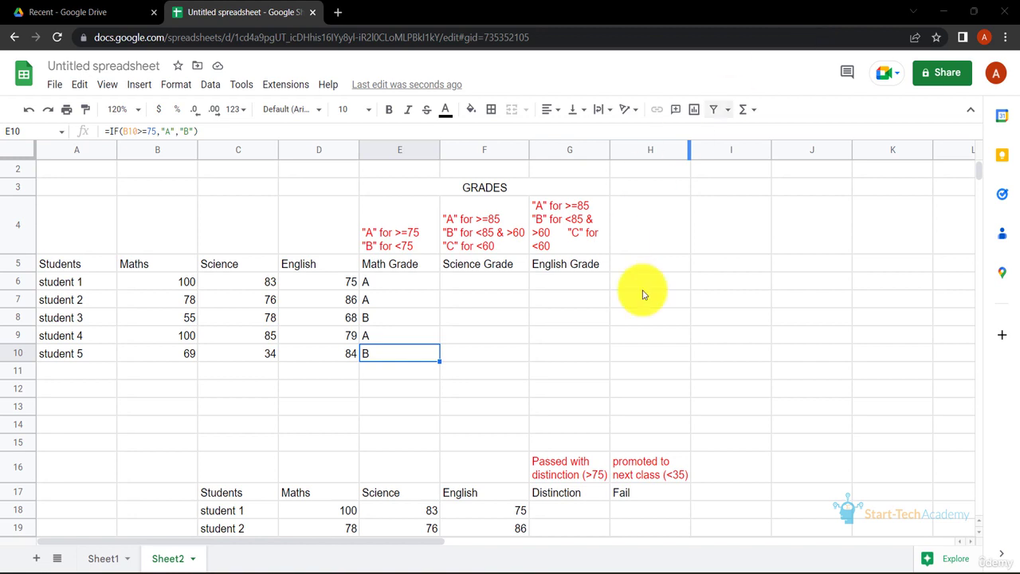
Enter =IF(C6>=85,"A",IF(C6<60,"C","B")) in F6 for the Science Grade and accept the suggested autofill for the students below
click(468, 284)
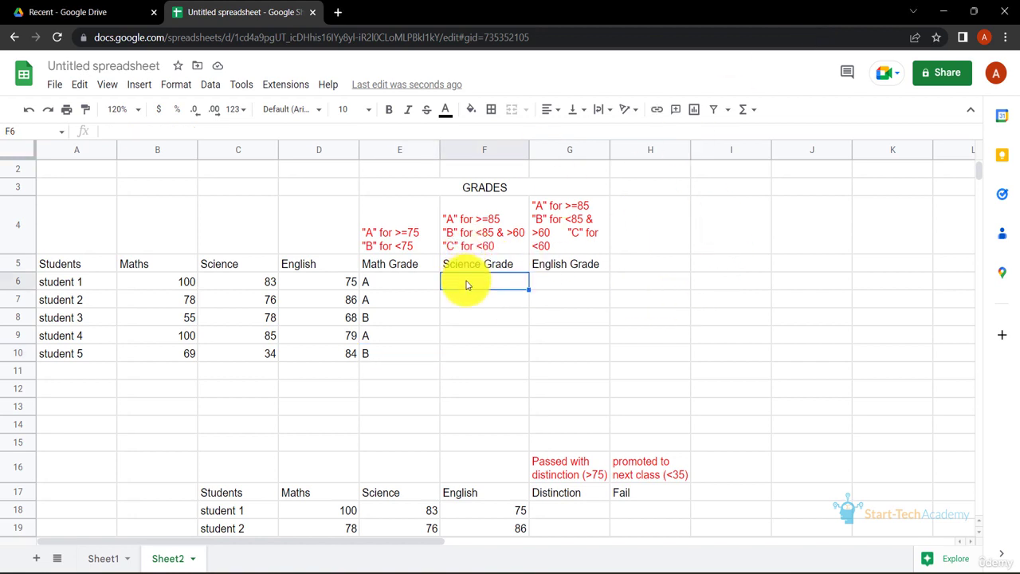
text(=IF()
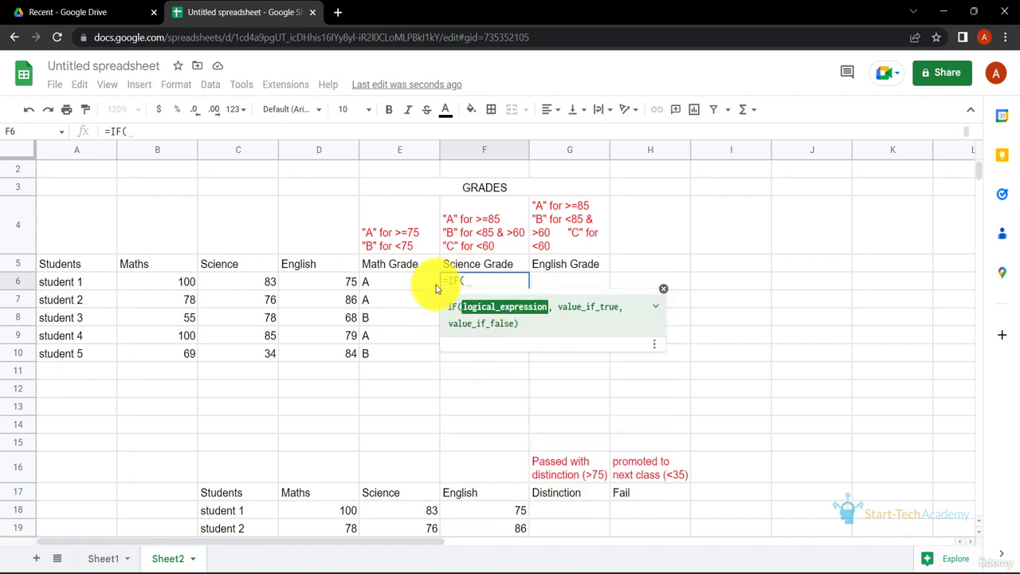
click(265, 288)
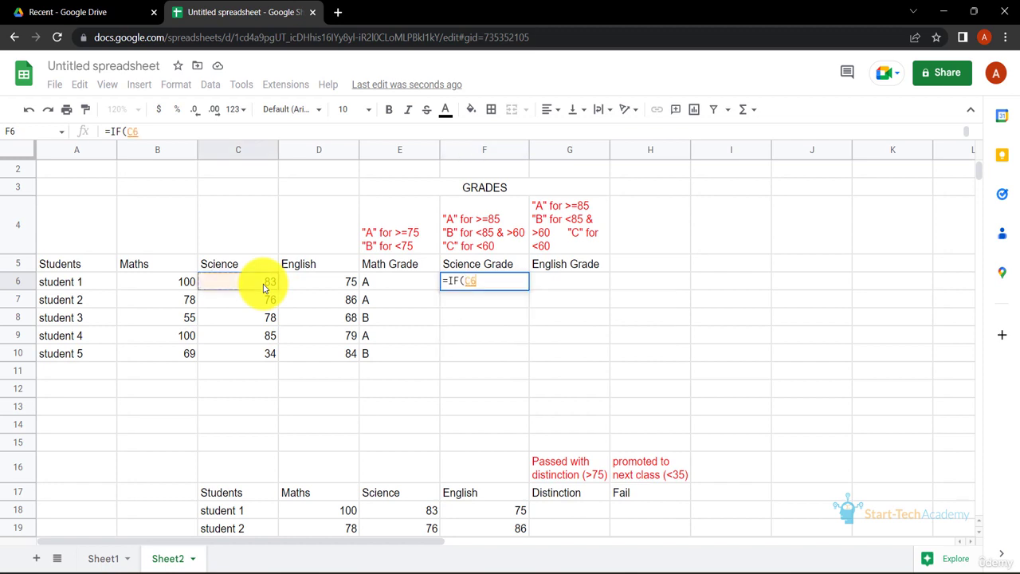
text(>)
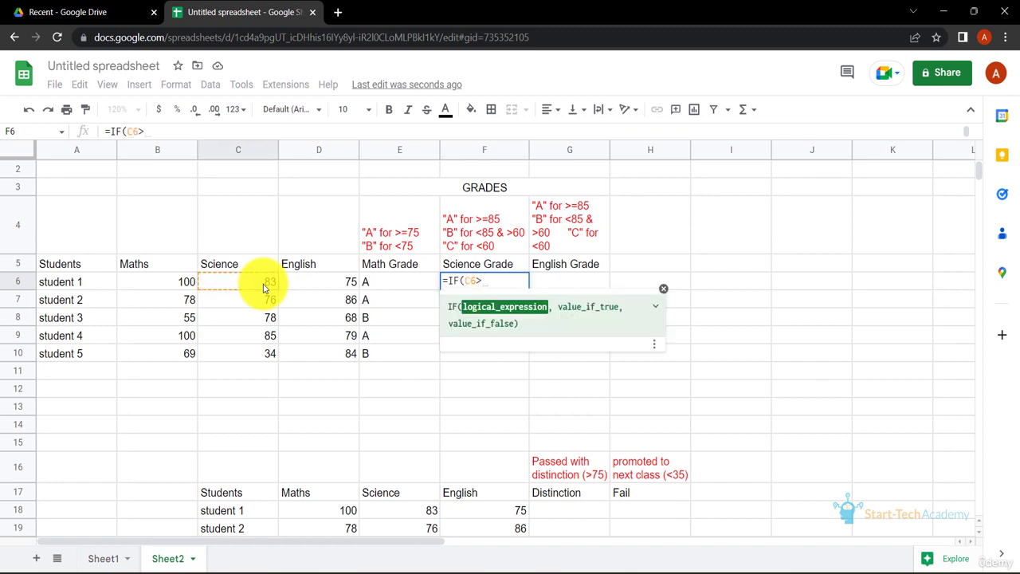
text(=85,)
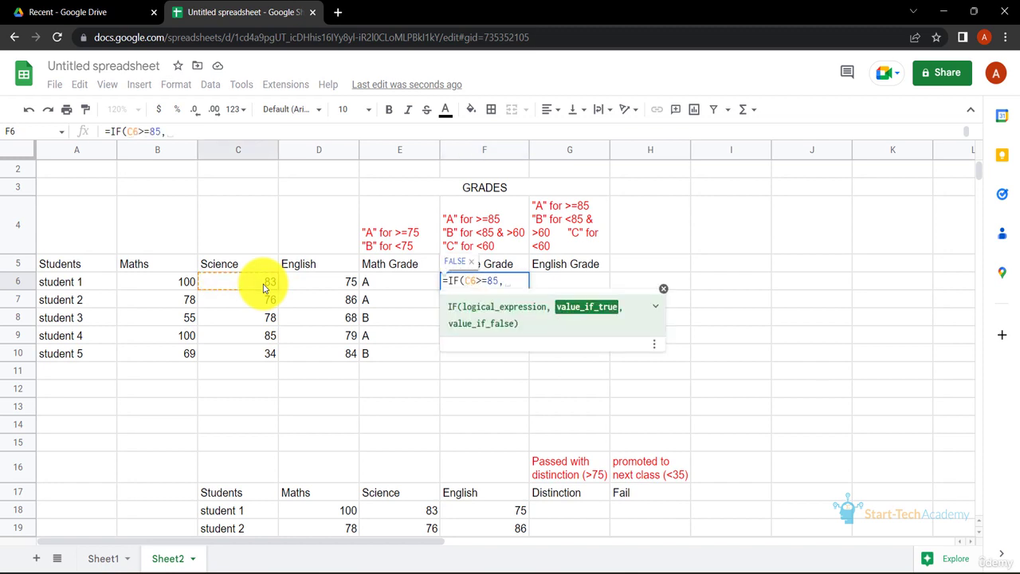
text("A",)
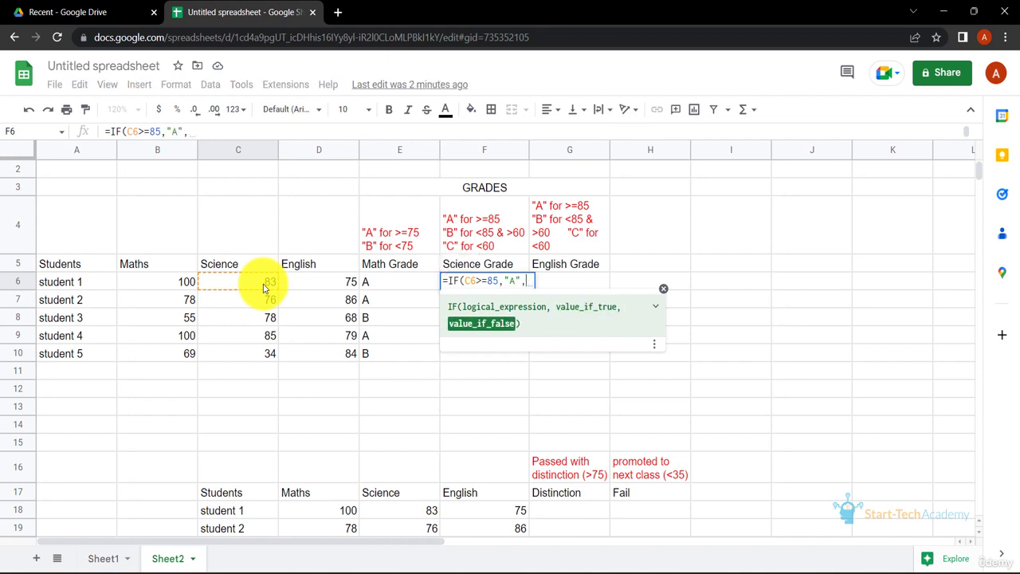
text(IF()
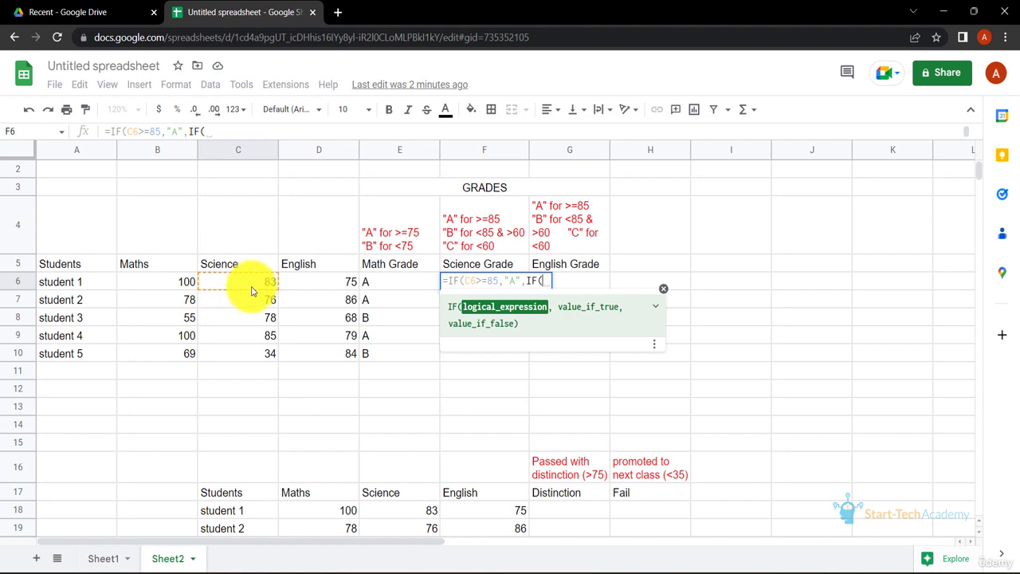
click(257, 287)
text(<)
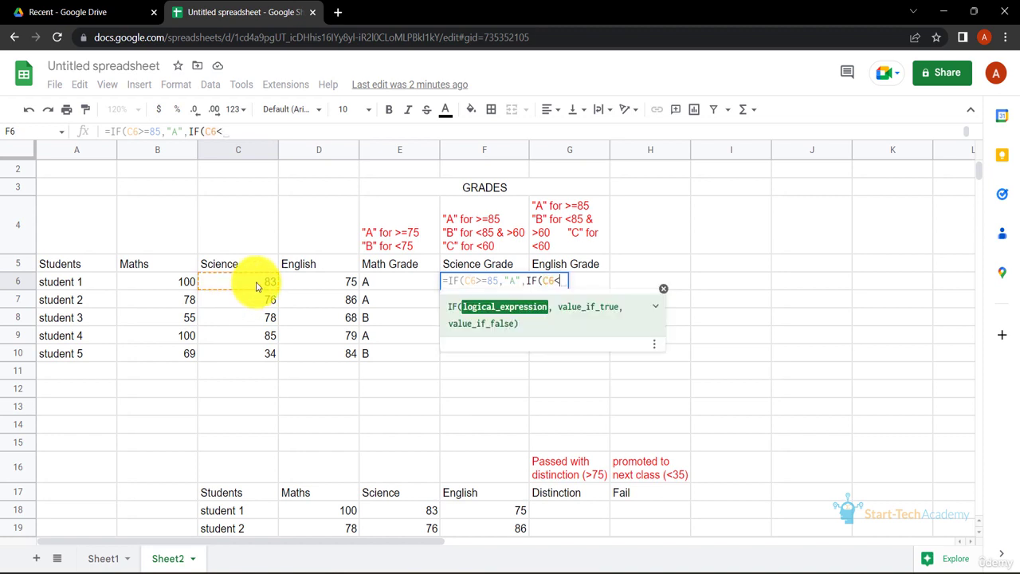
text(60)
text(,")
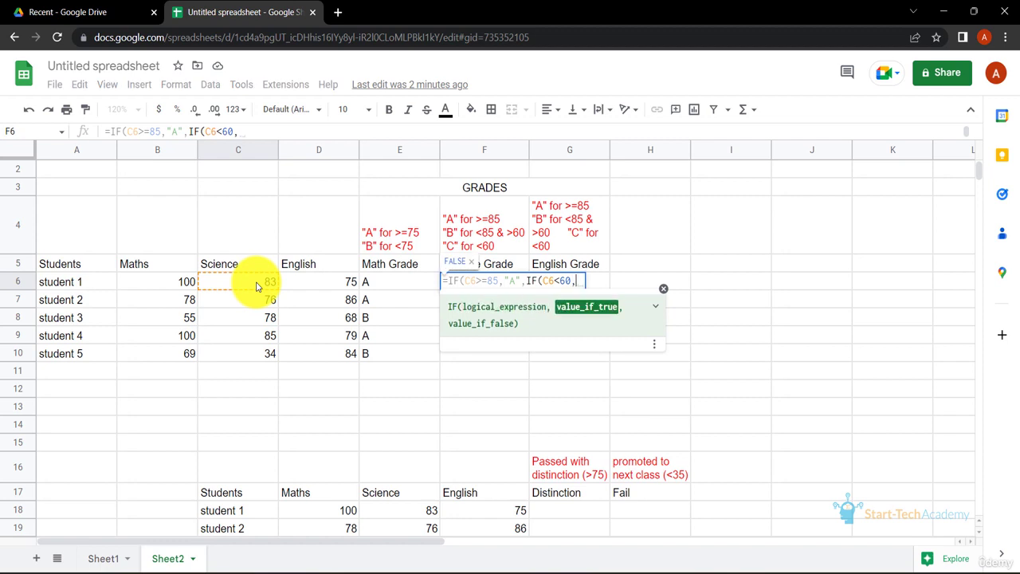
text(C)
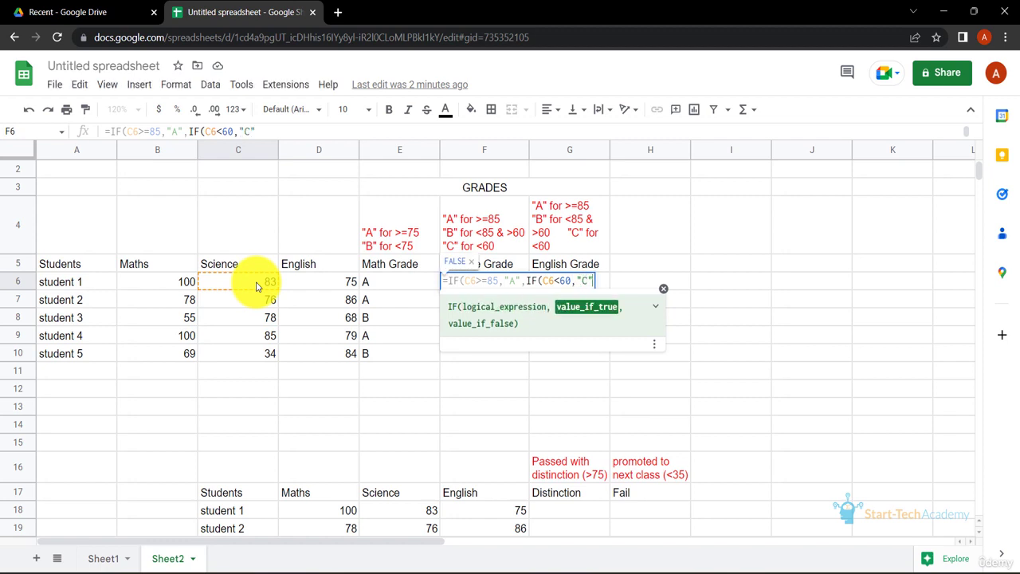
text(","B")))
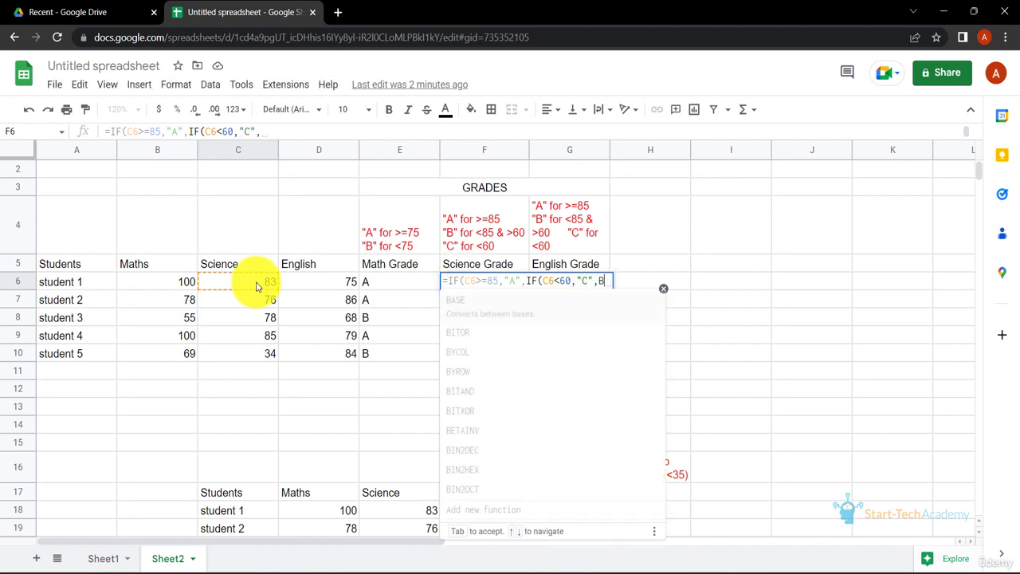
key(Return)
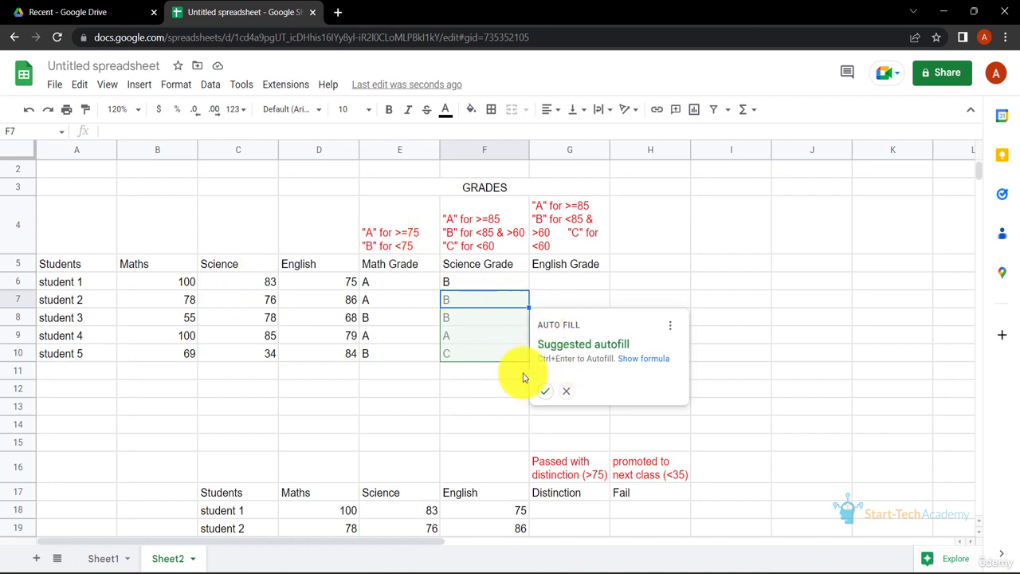
click(545, 390)
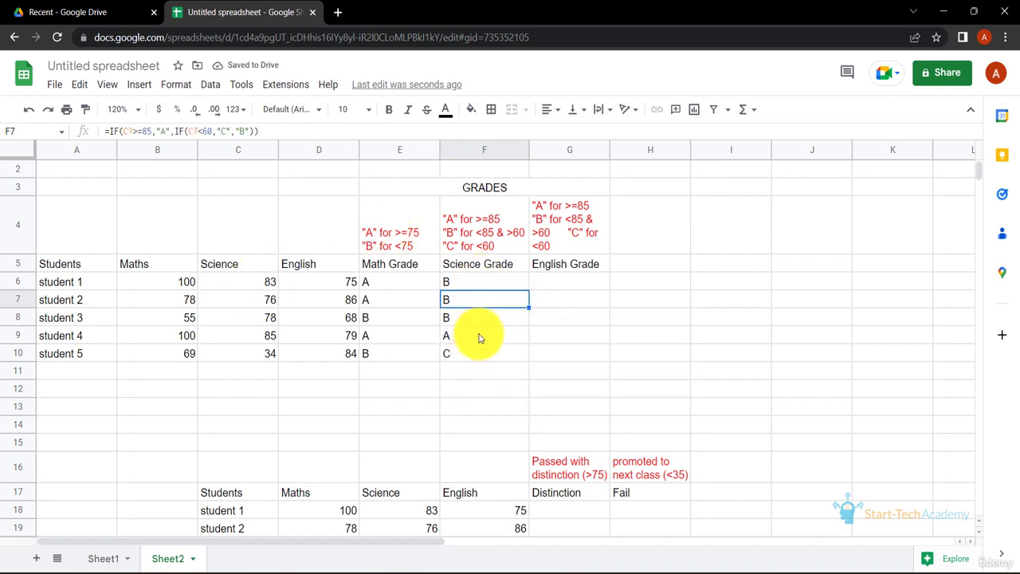
click(478, 336)
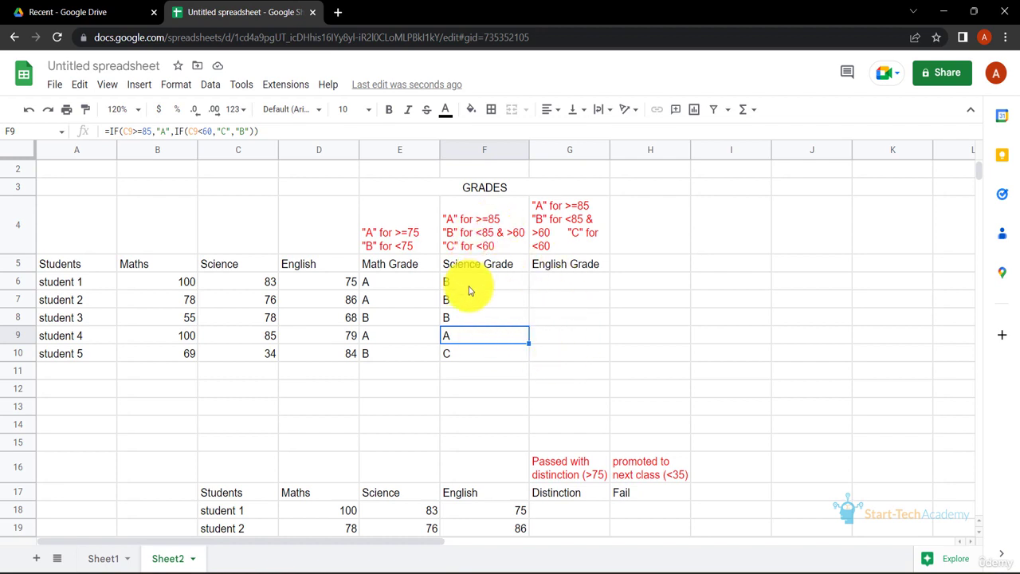
Enter =IF(AND(D18>75,E18>75,F18>75),"Pass with distinction") in G18 for Distinction and accept the suggested autofill for the students below
scroll(638, 172, down, 2)
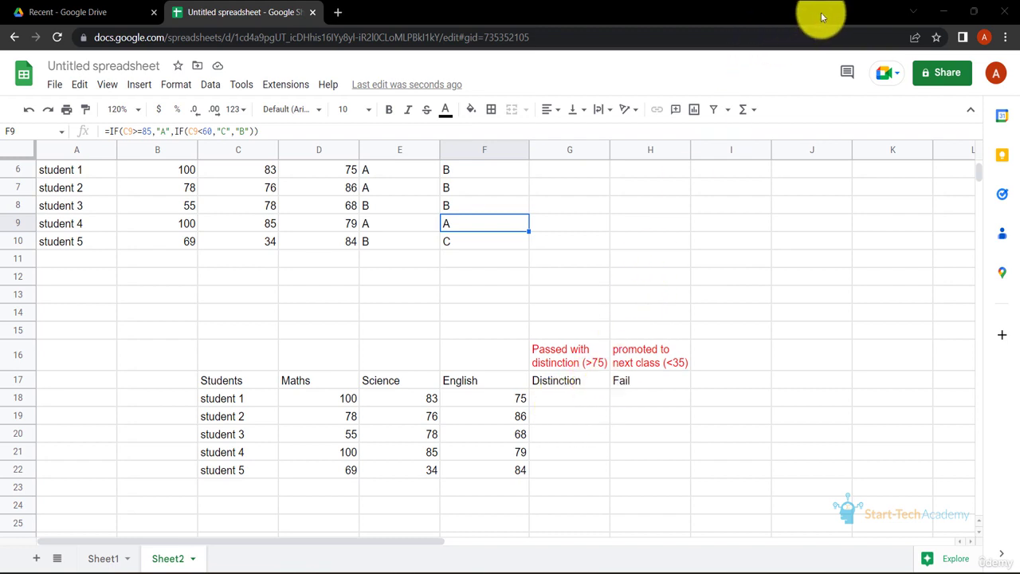
click(567, 399)
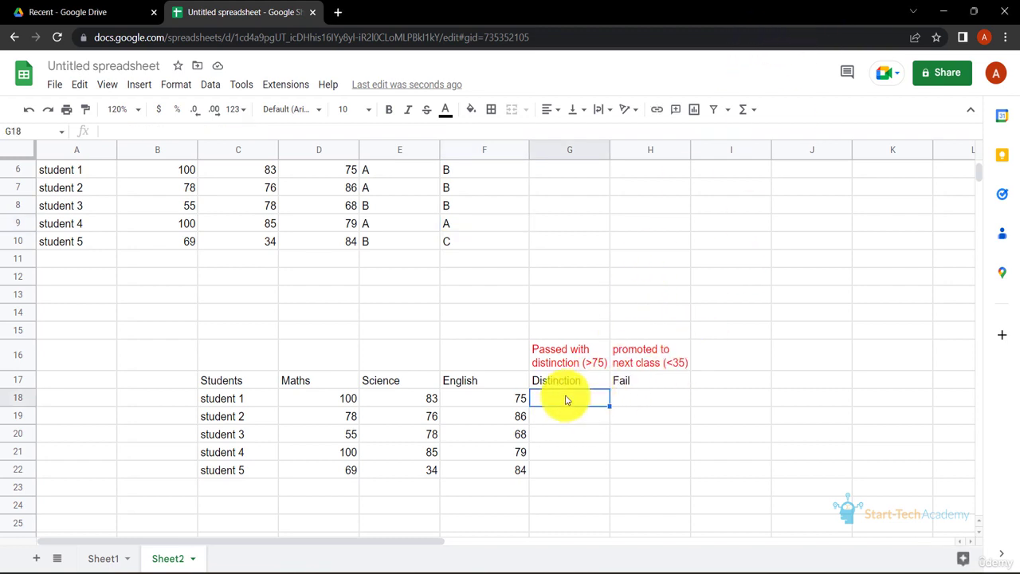
text(=IF()
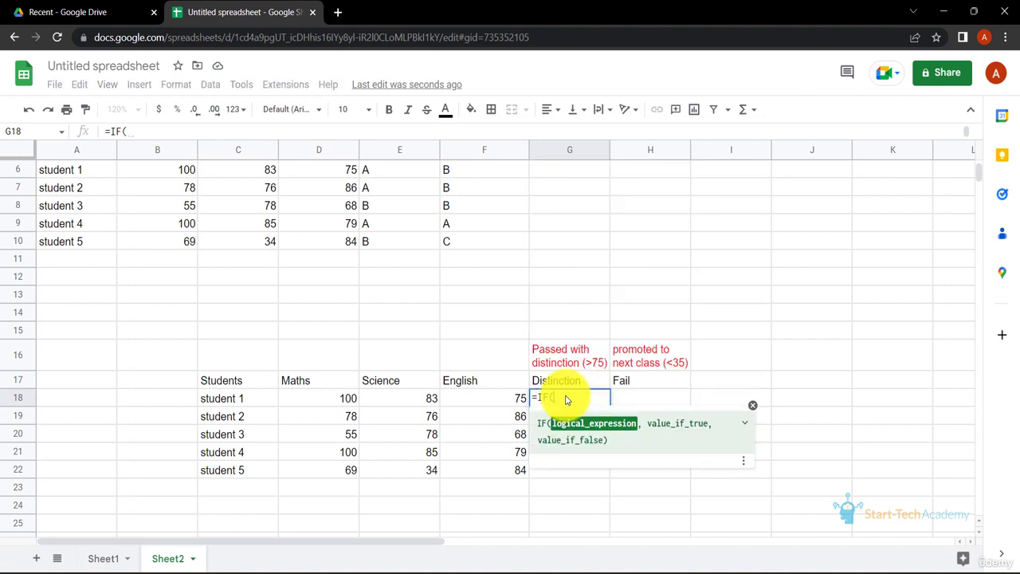
text(AND()
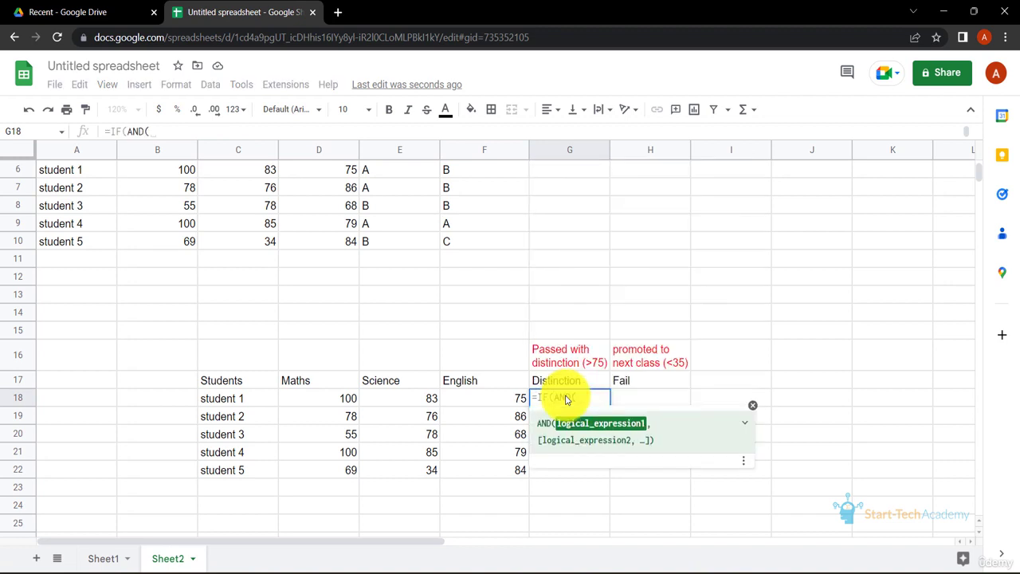
click(338, 407)
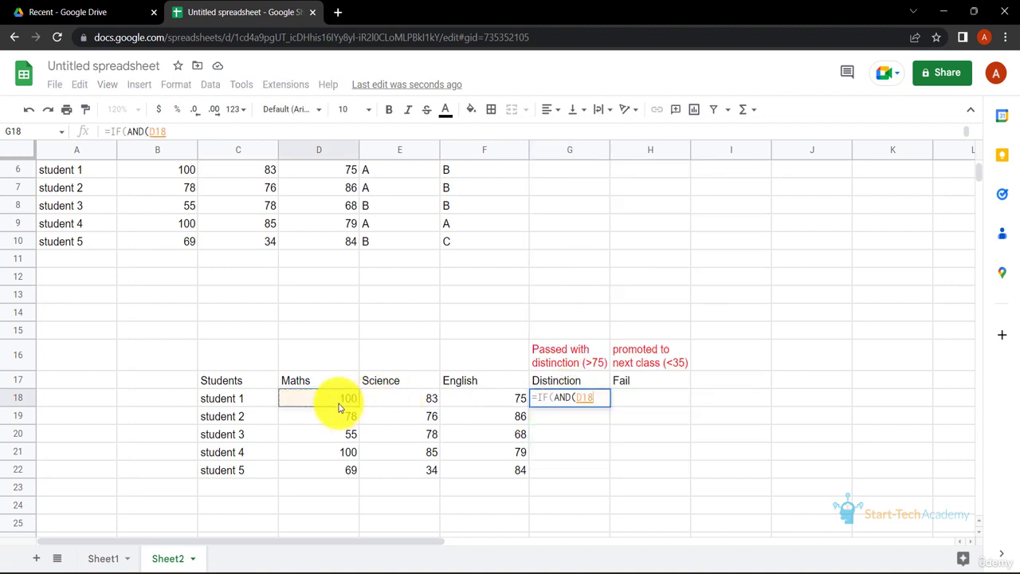
text(>75,)
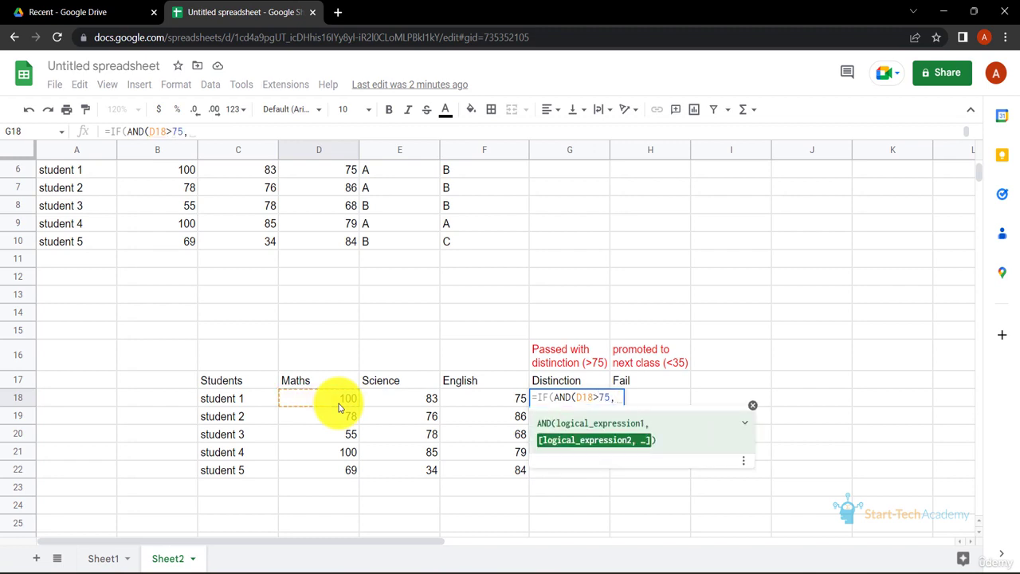
click(381, 404)
text(>75,)
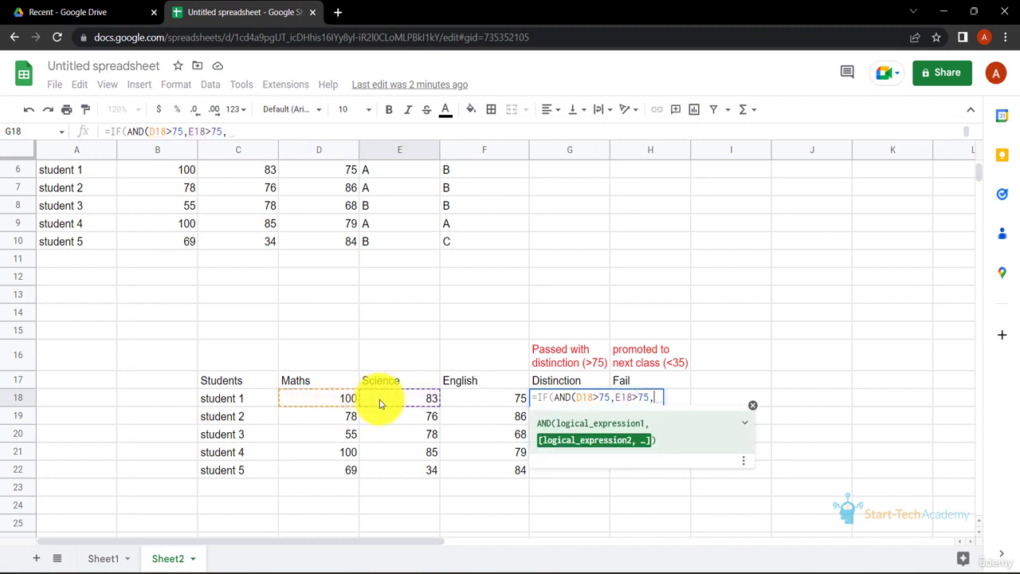
click(474, 397)
text(>75)
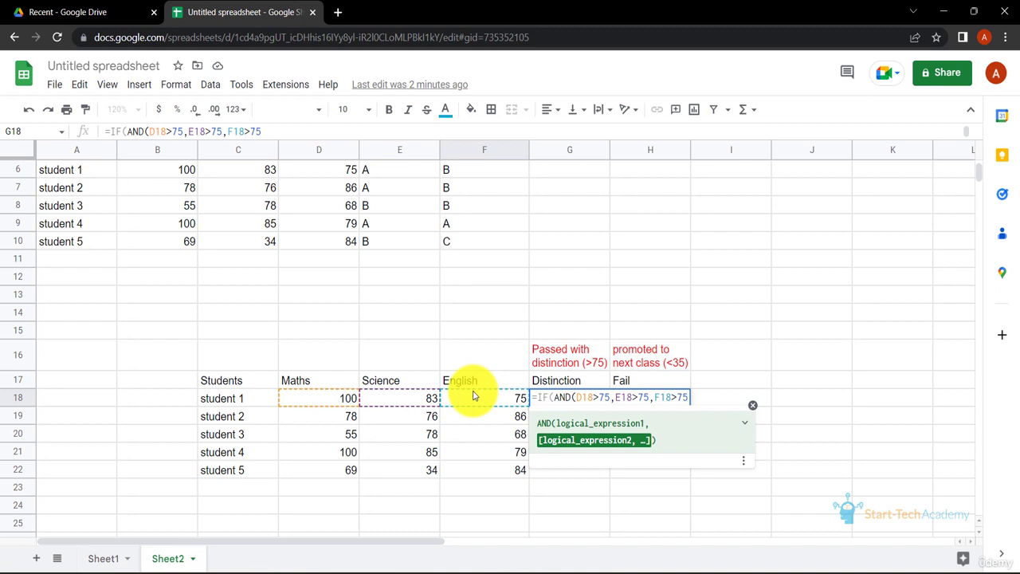
text())
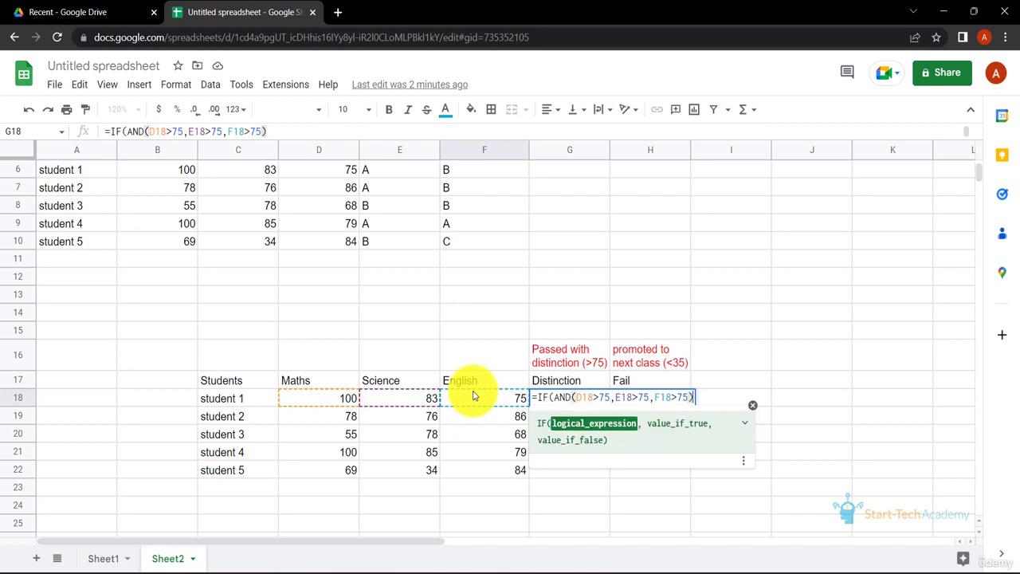
text(,)
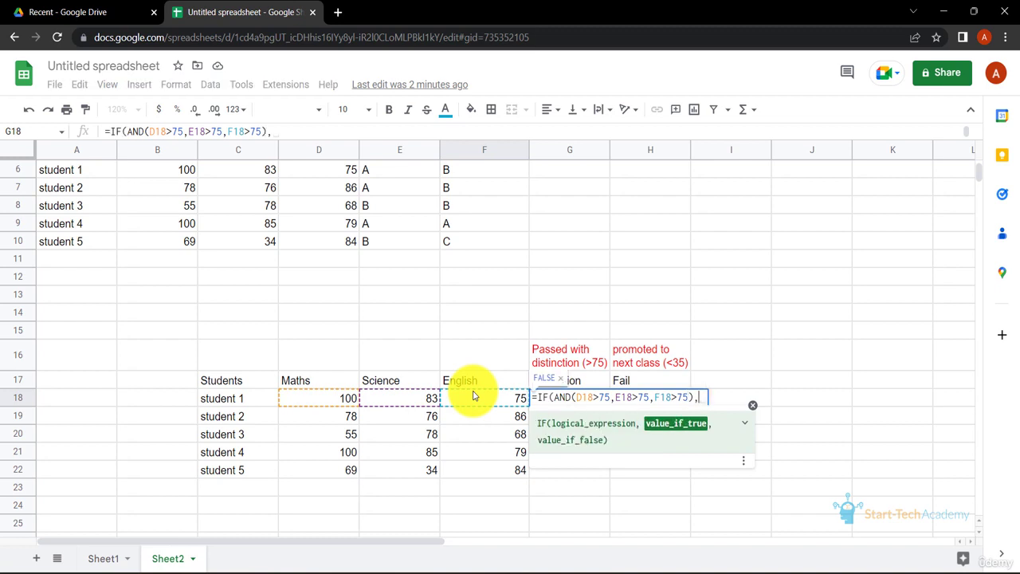
text("Pa)
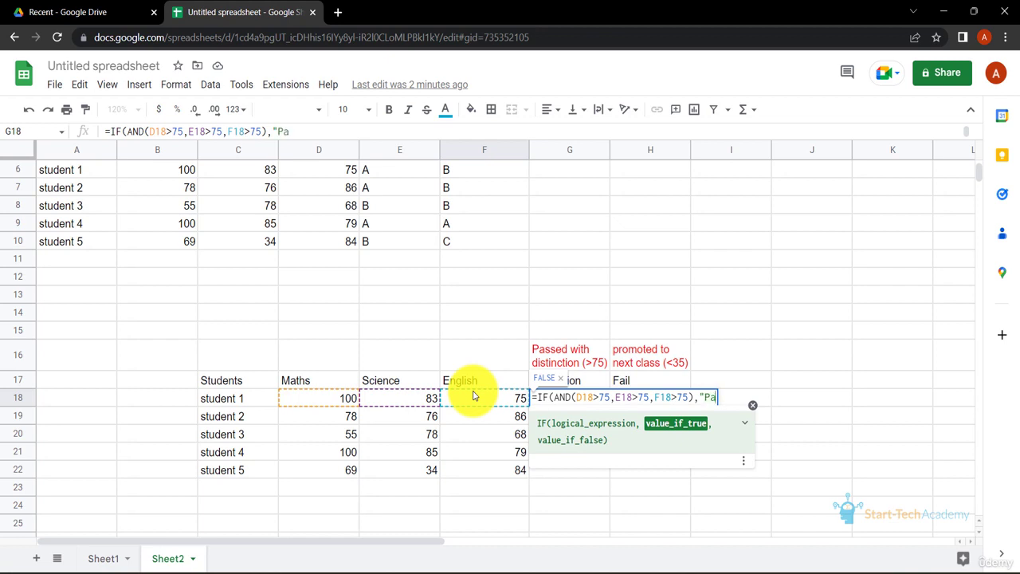
text(ss with distinction",)
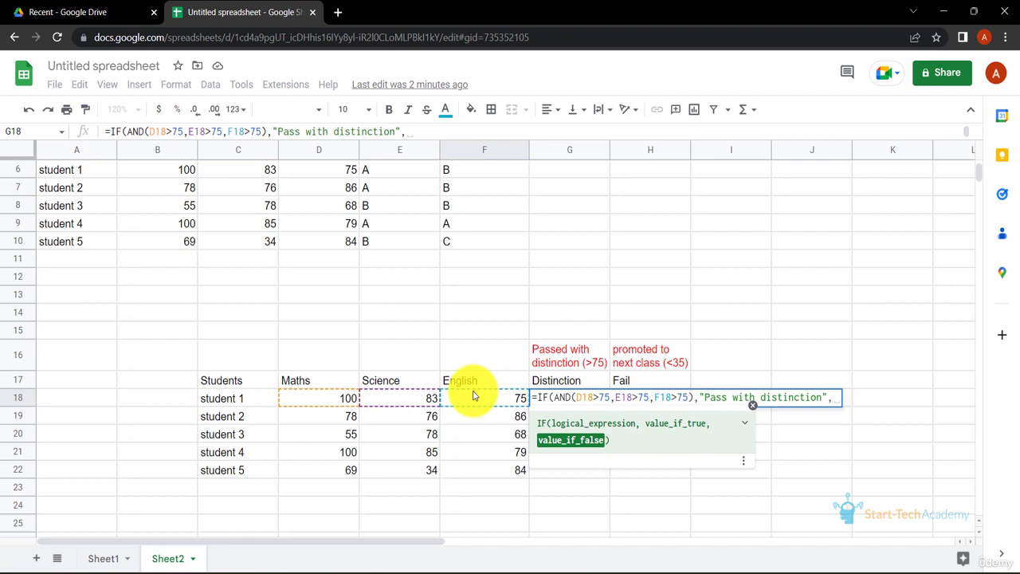
key(BackSpace)
text())
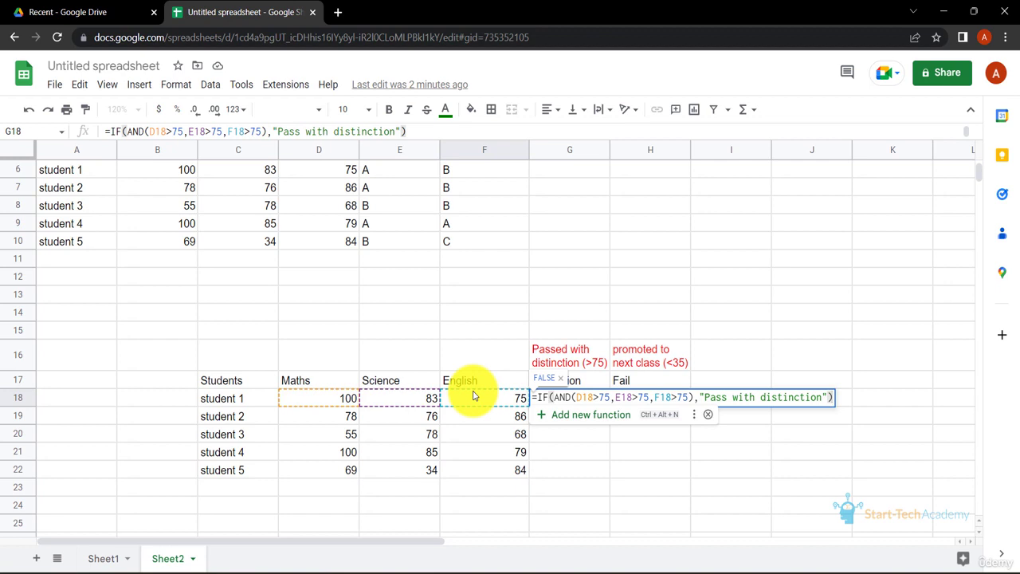
key(Return)
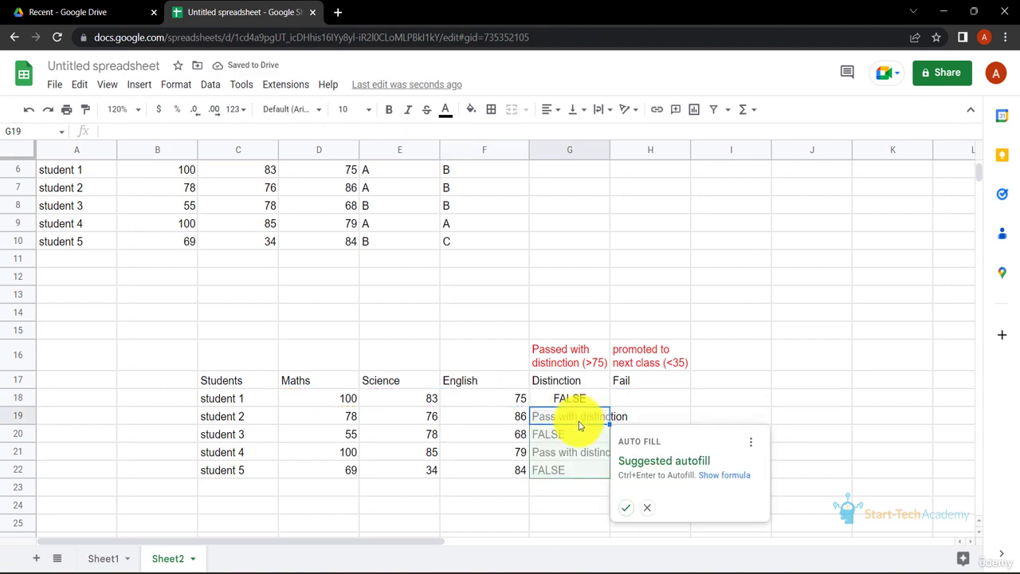
click(624, 508)
Add "not passed with distinction" as the value-if-false argument of the IF formula in G18
click(586, 403)
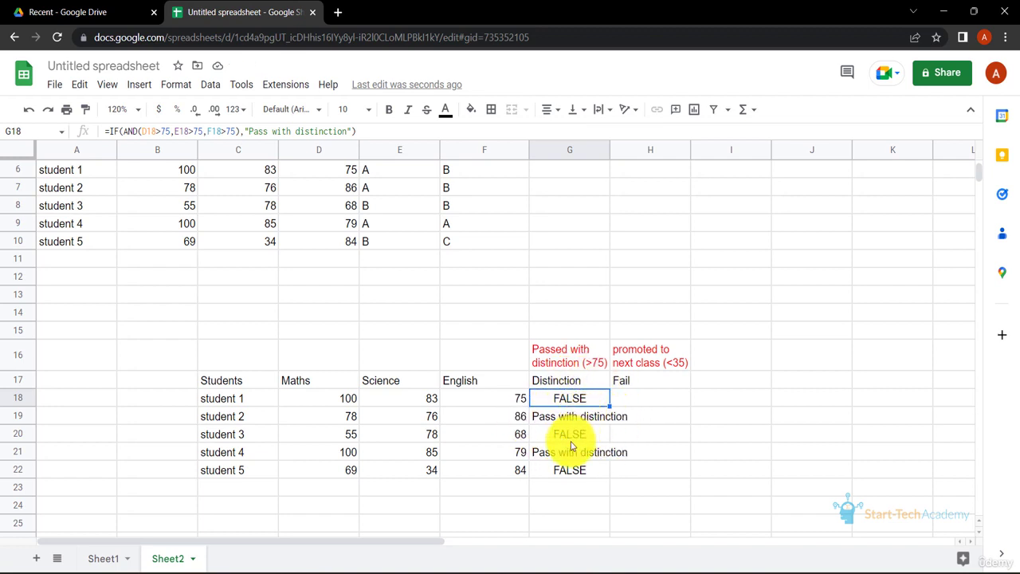
double_click(587, 404)
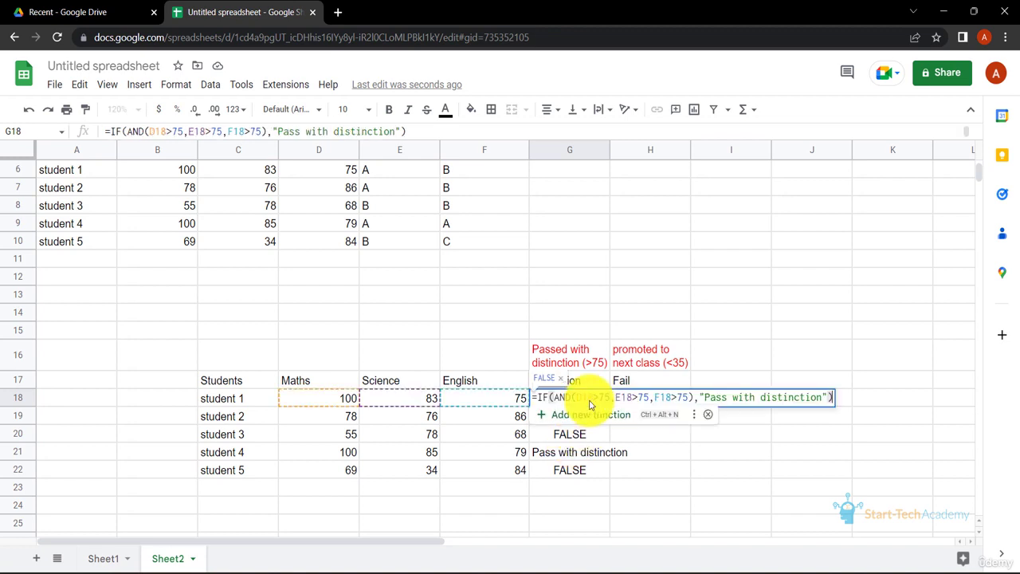
click(831, 396)
text(,")
text(not passed wit)
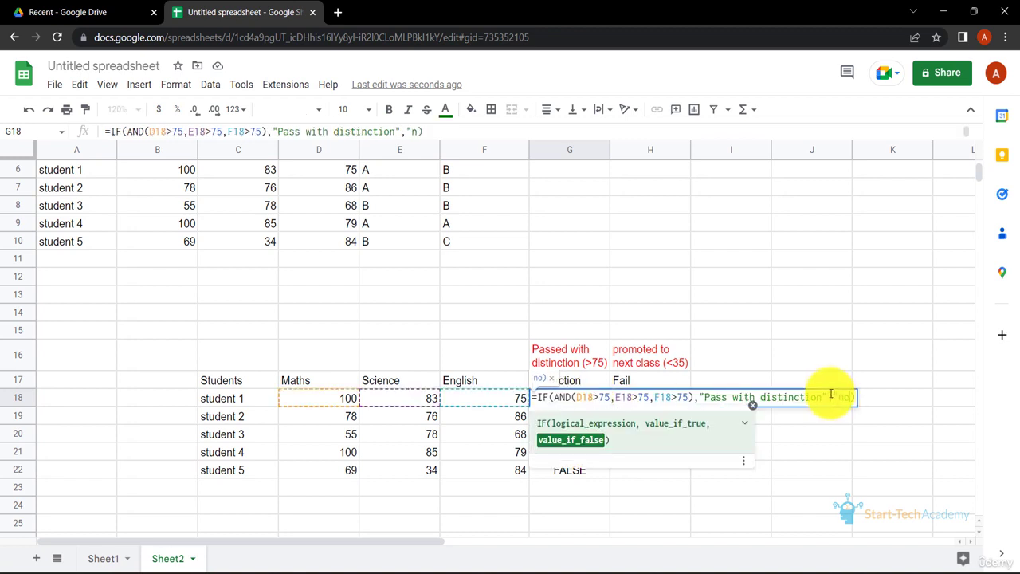
text(h distinction")
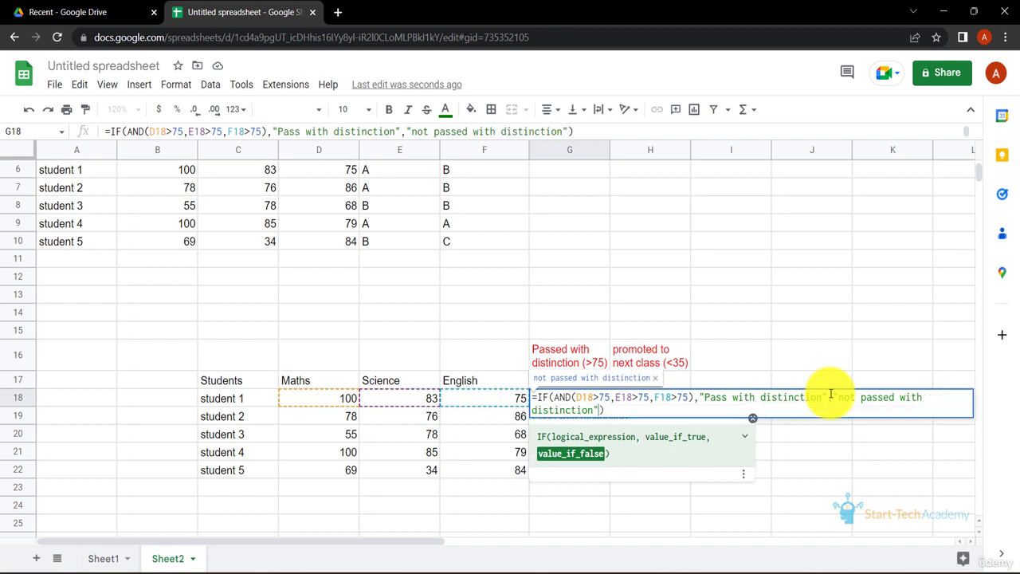
key(Return)
Fill the Distinction formula from G18 down through G22
click(619, 402)
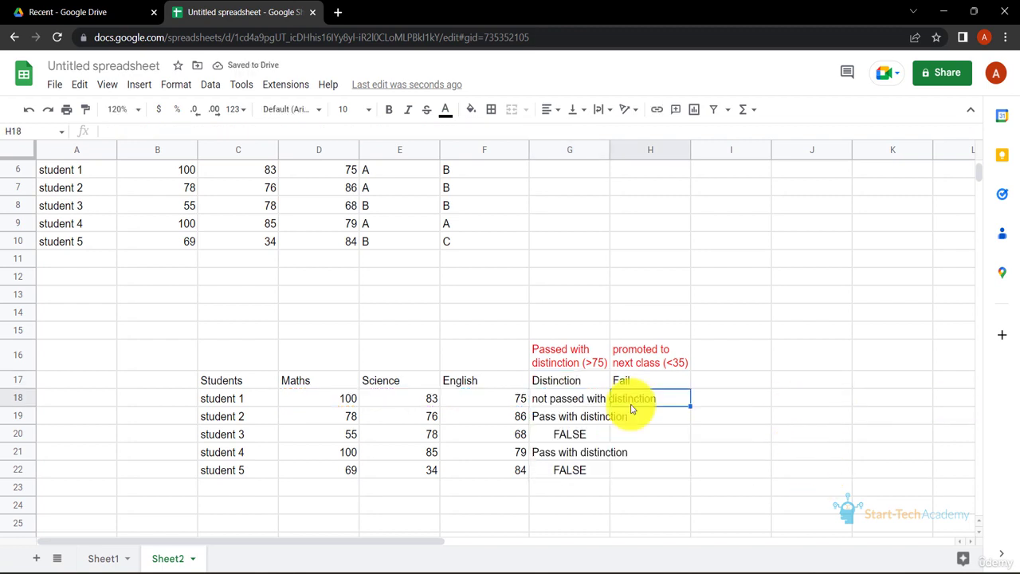
click(590, 400)
drag(610, 407, 610, 477)
click(614, 494)
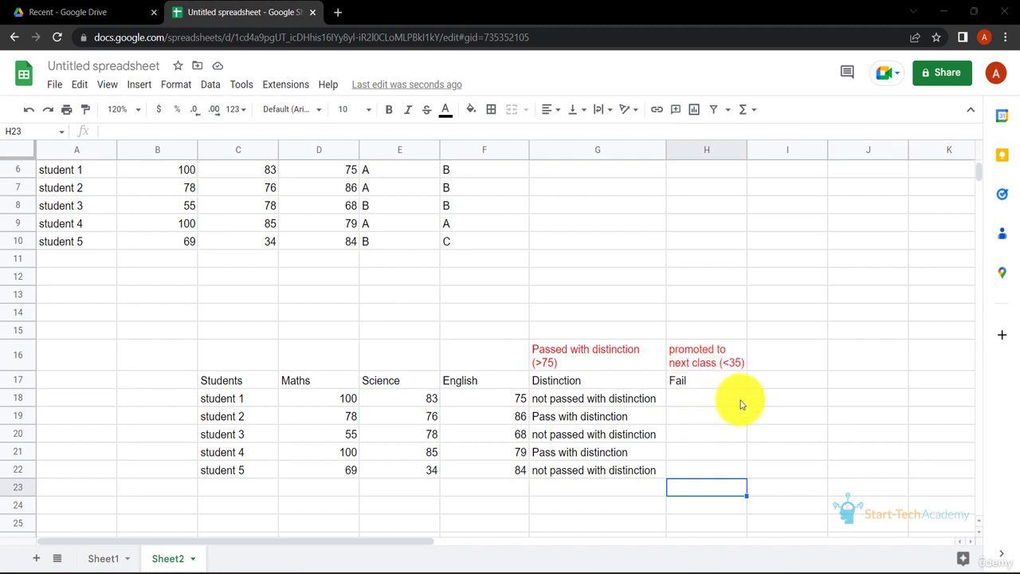
Enter =IF(OR(D18<35,E18<35,F18<35),"Fail","Promoted") in H18 for the Fail column and accept the suggested autofill for the students below
click(711, 401)
text(=)
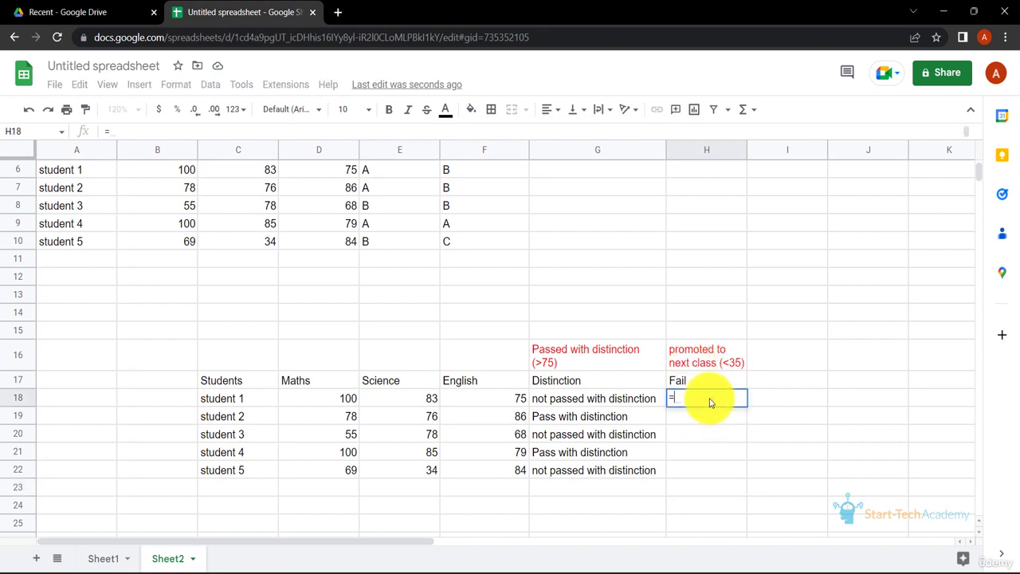
text(IF(OR()
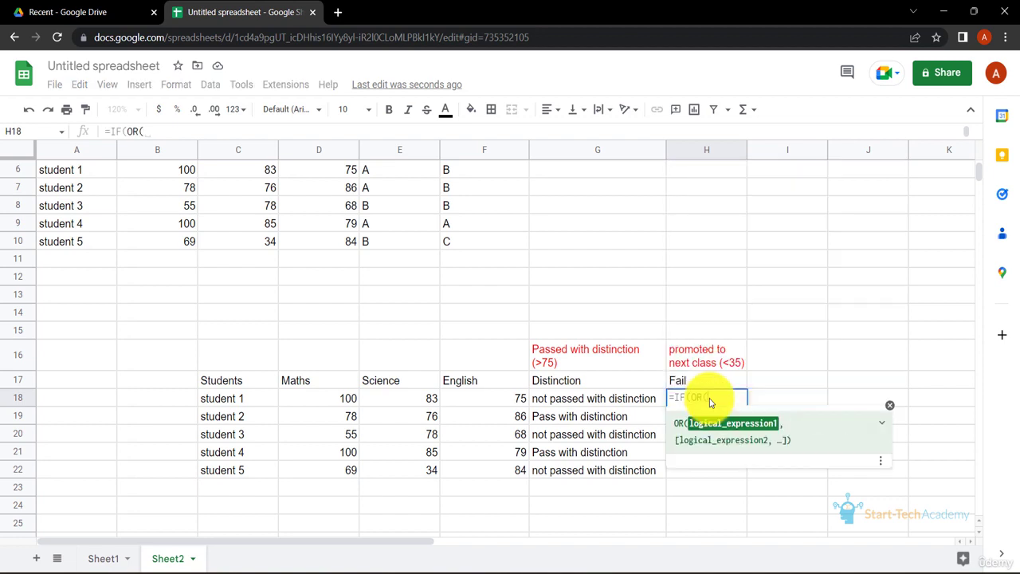
click(351, 397)
text(>35,)
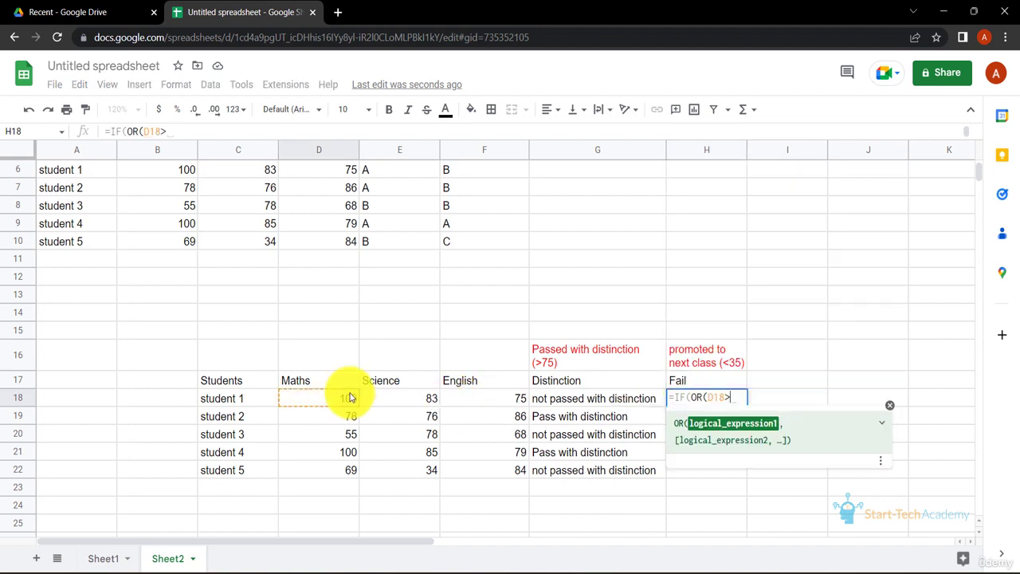
key(BackSpace)
key(BackSpace)
key(BackSpace)
key(BackSpace)
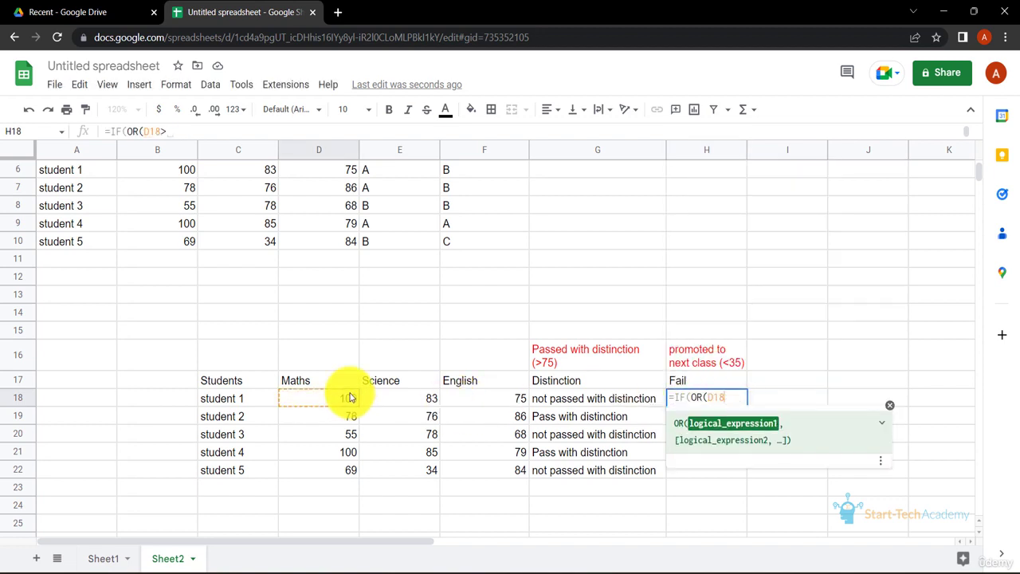
text(<35,)
click(380, 408)
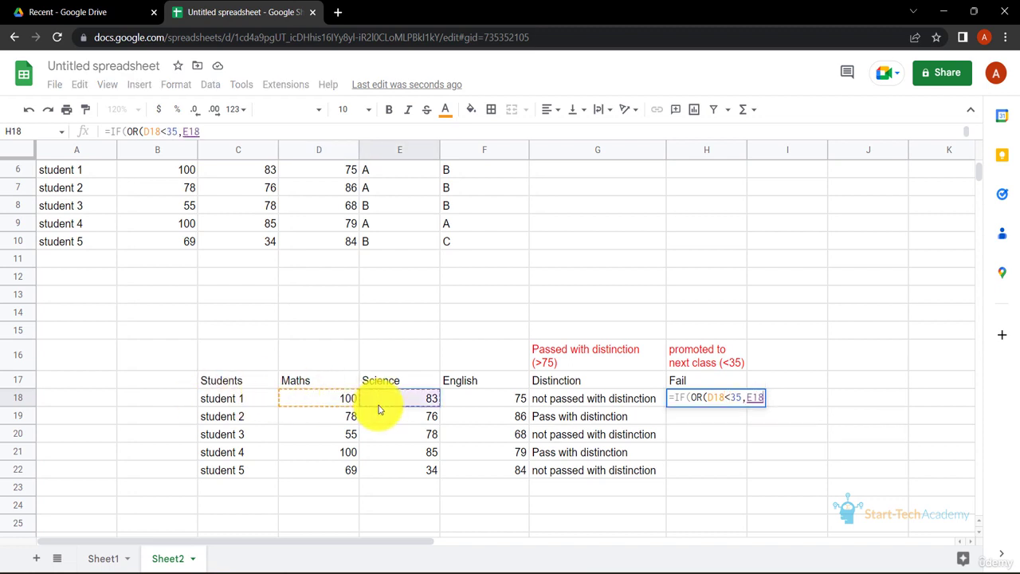
text(<35,)
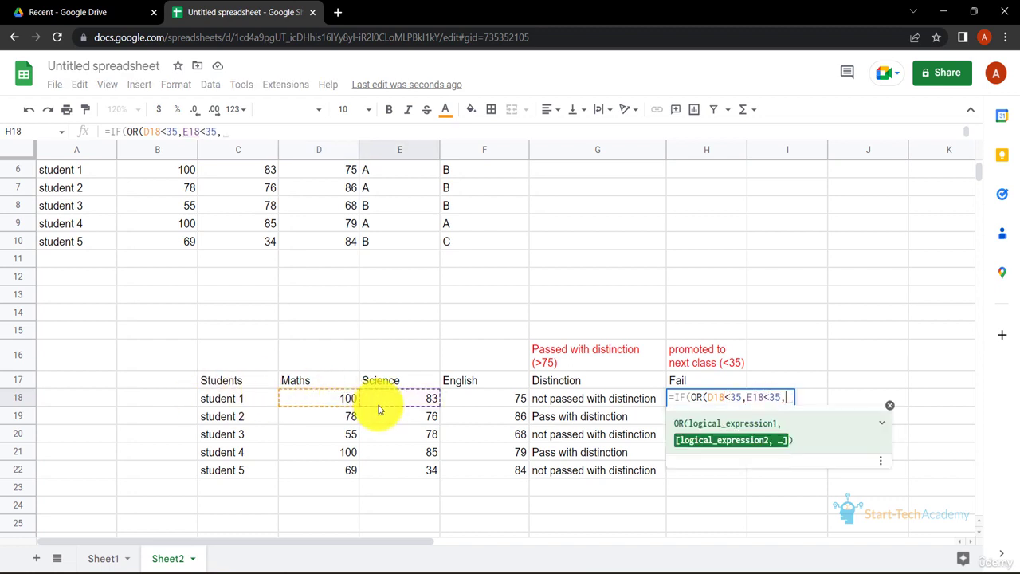
click(478, 401)
text(<35))
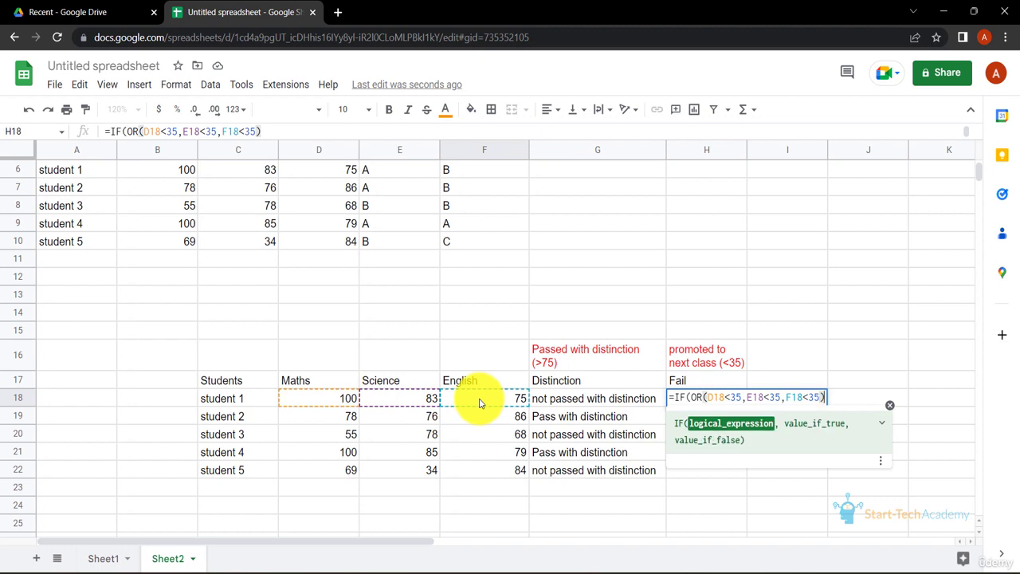
text(,"F)
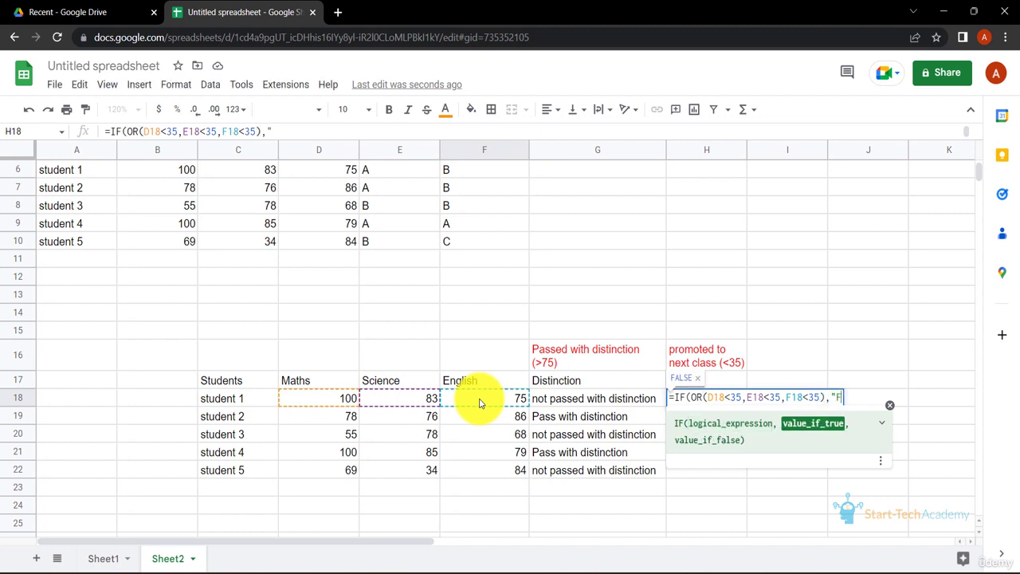
text(ail",")
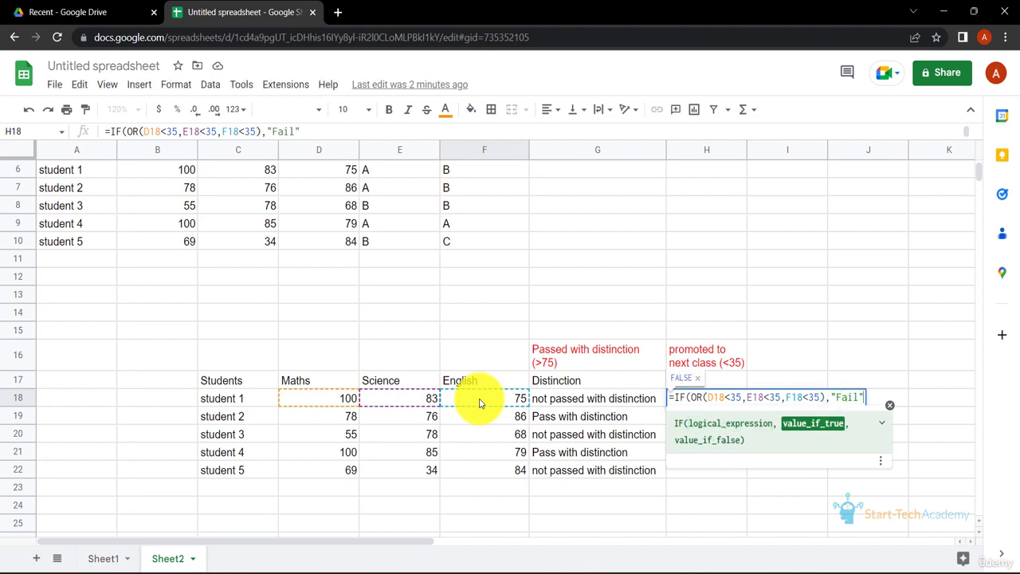
text(Promoted"))
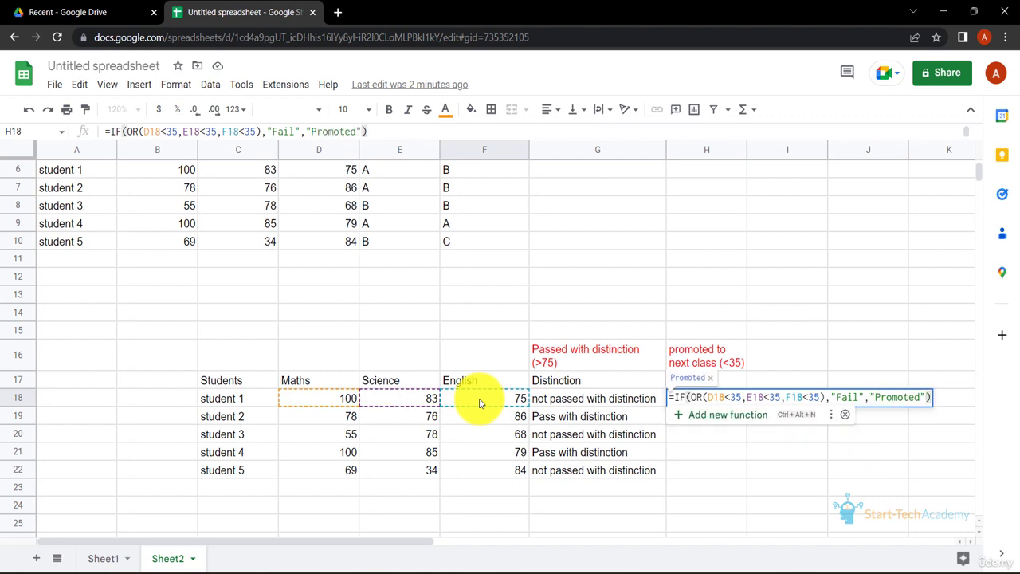
key(Return)
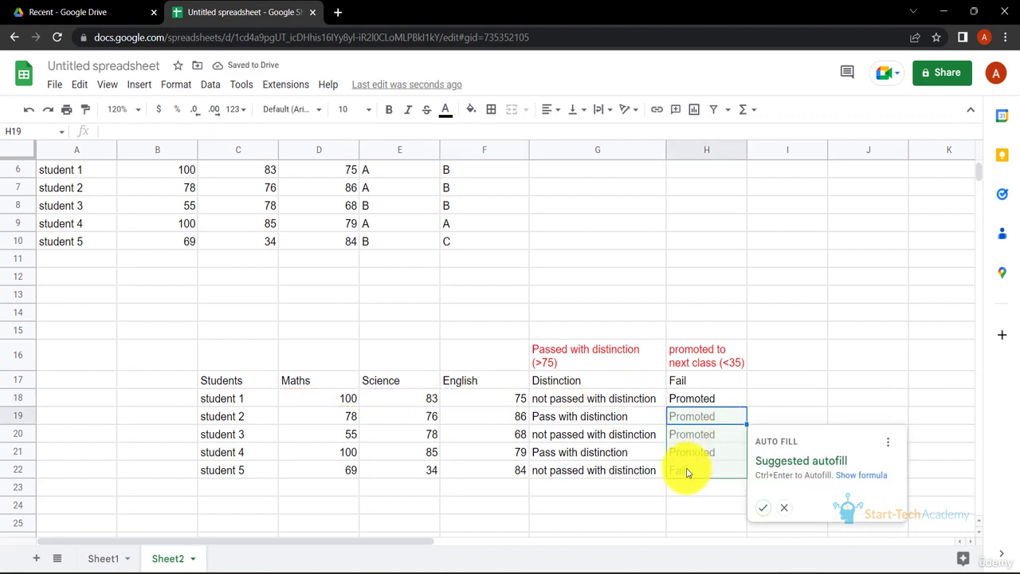
click(764, 509)
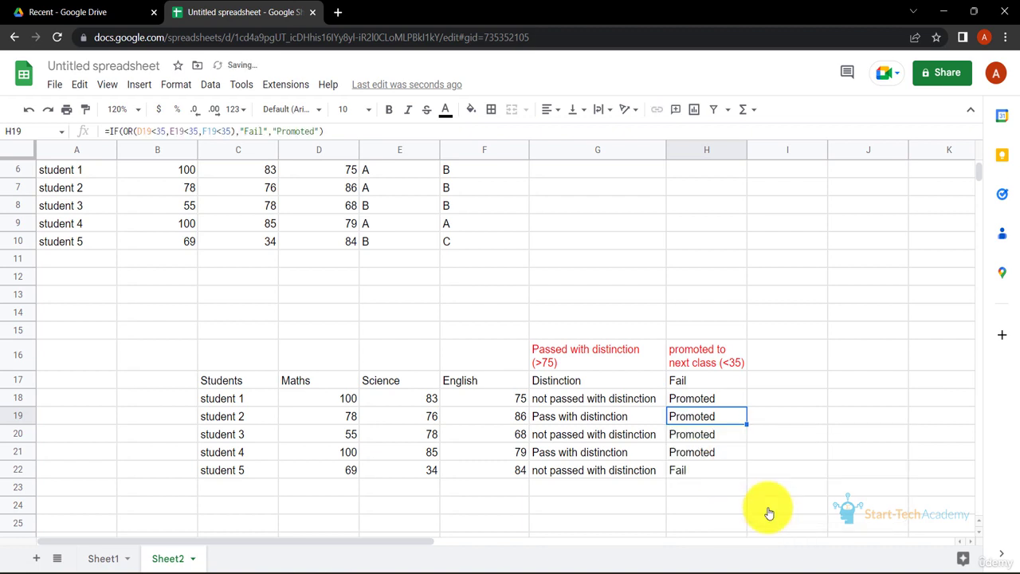
click(706, 468)
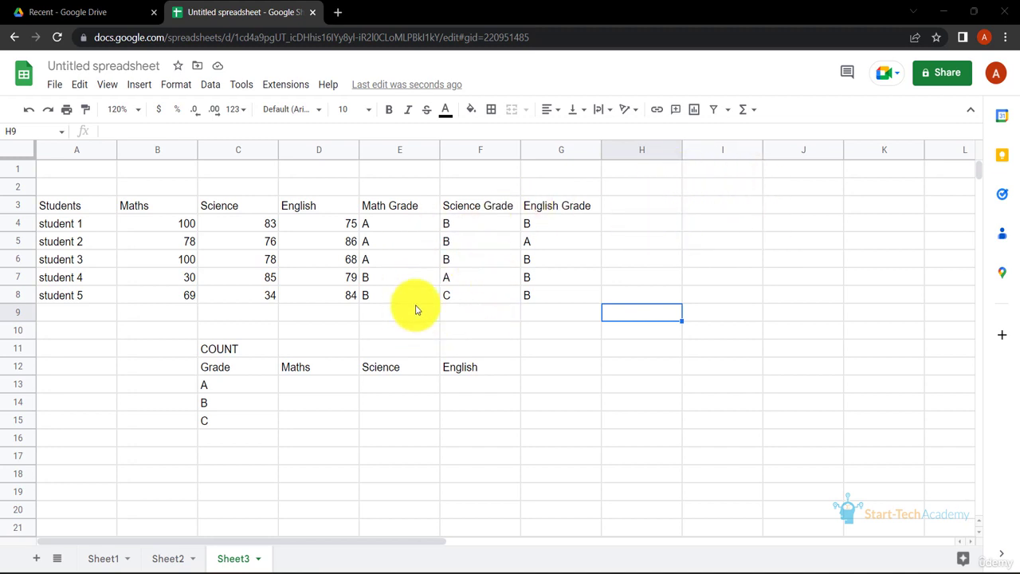
Write =COUNTIF(E4:E8,C13) in D13 to count the A grades in Maths
click(326, 385)
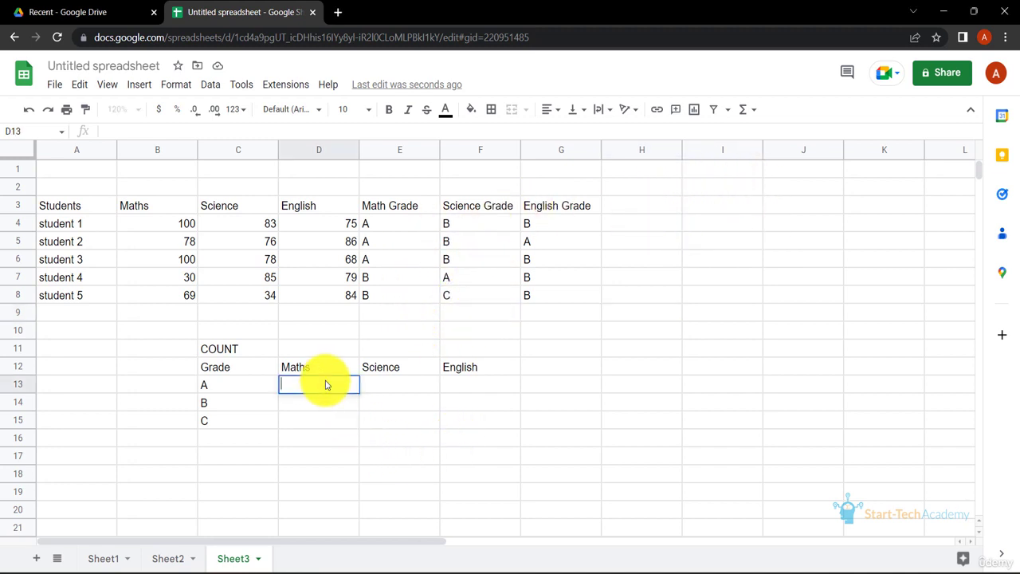
text(=COUNT)
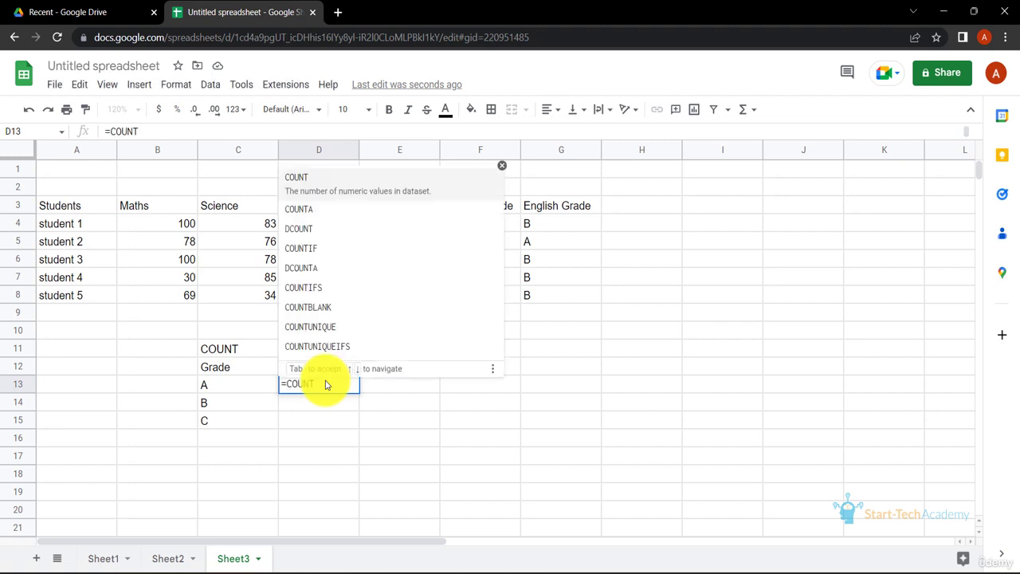
text(()
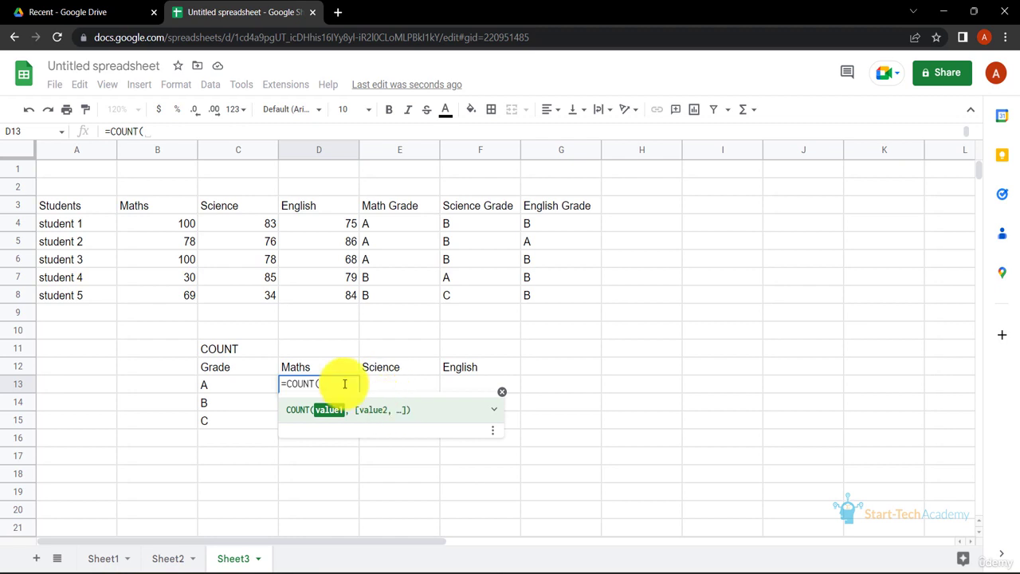
key(BackSpace)
text(IF)
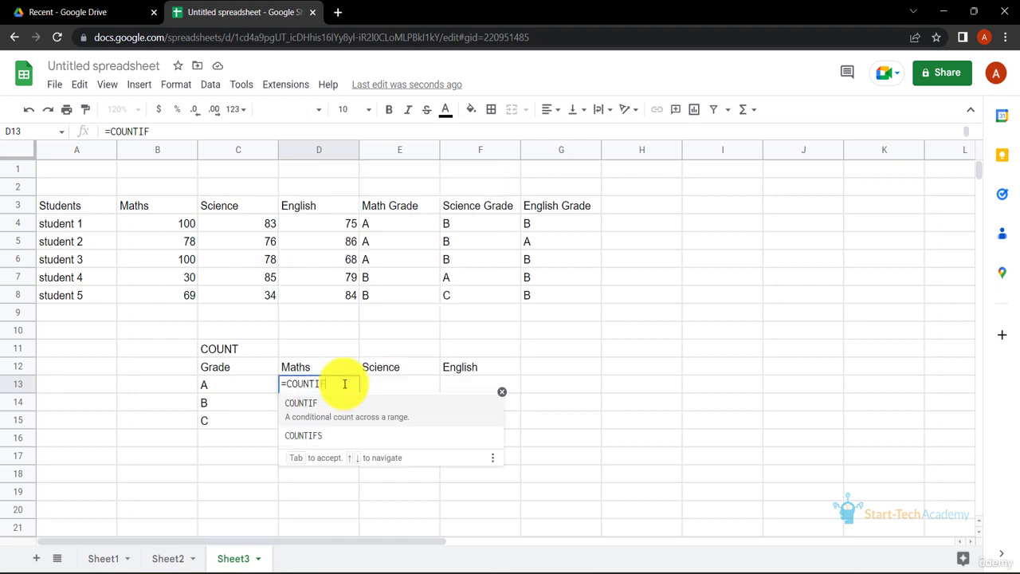
key(Tab)
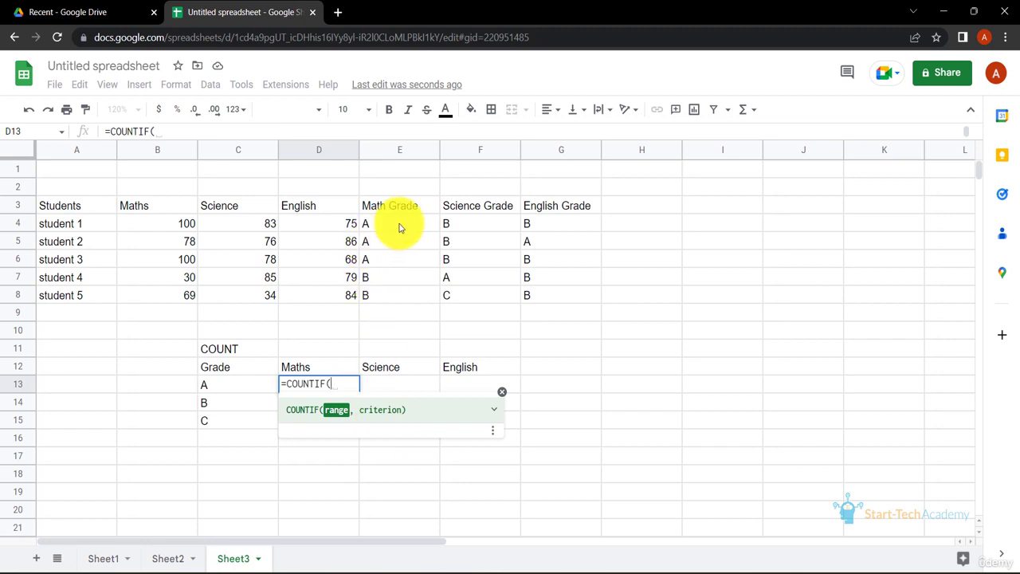
drag(399, 224, 399, 296)
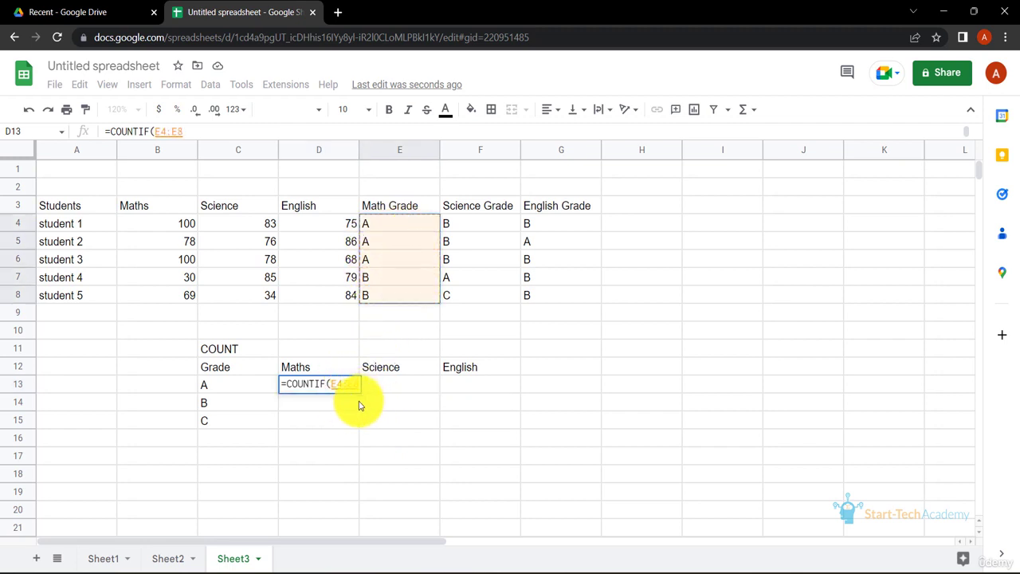
text(,)
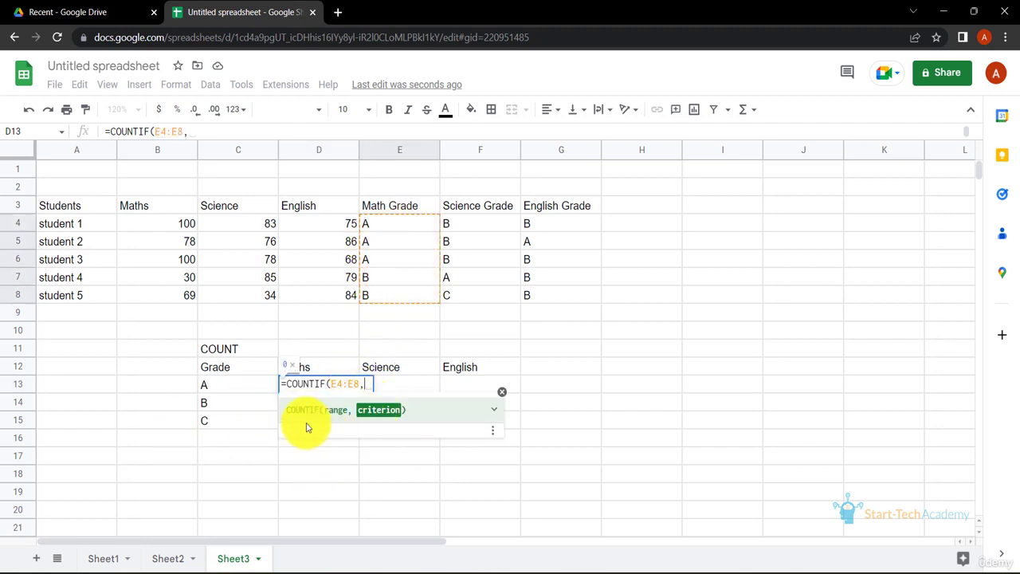
click(238, 387)
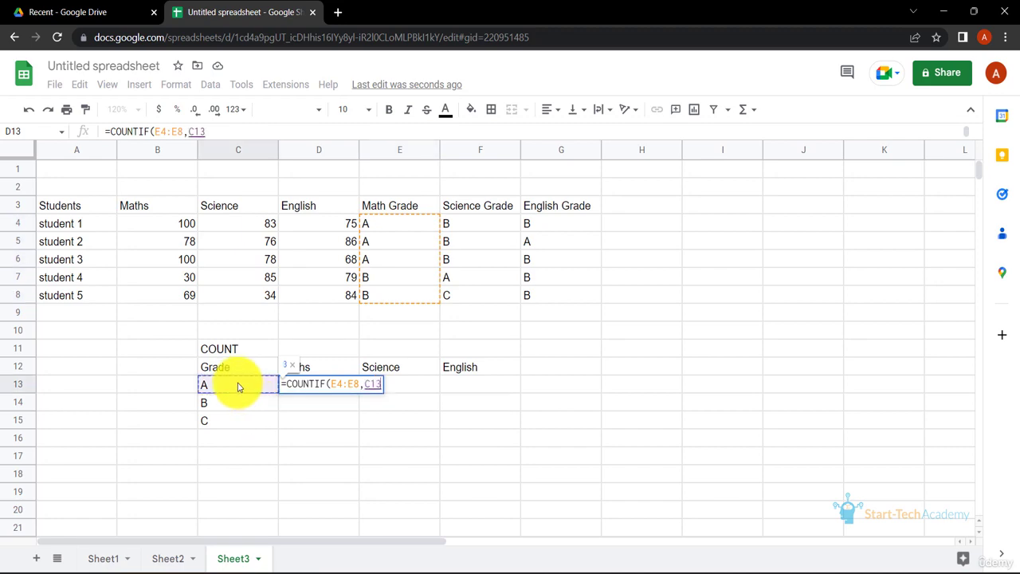
text())
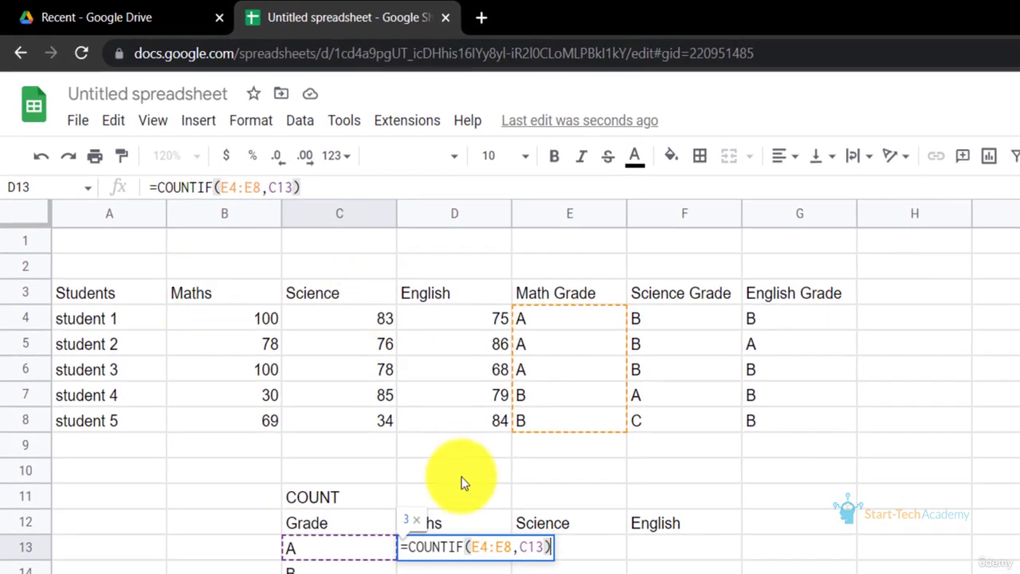
Lock the range rows as E$4:E$8 in the D13 formula and accept the suggested autofill for grades B and C
click(232, 192)
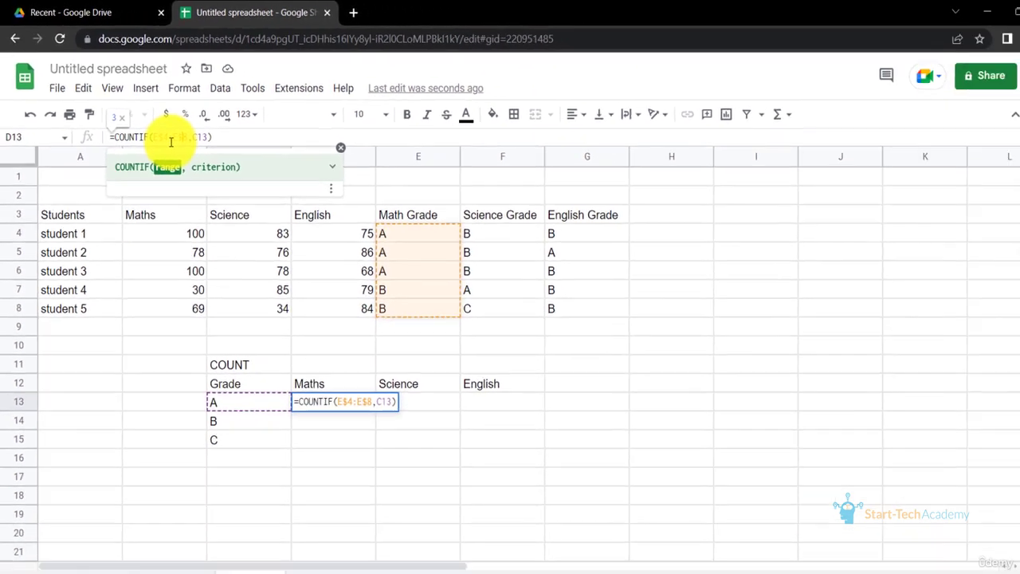
key(Return)
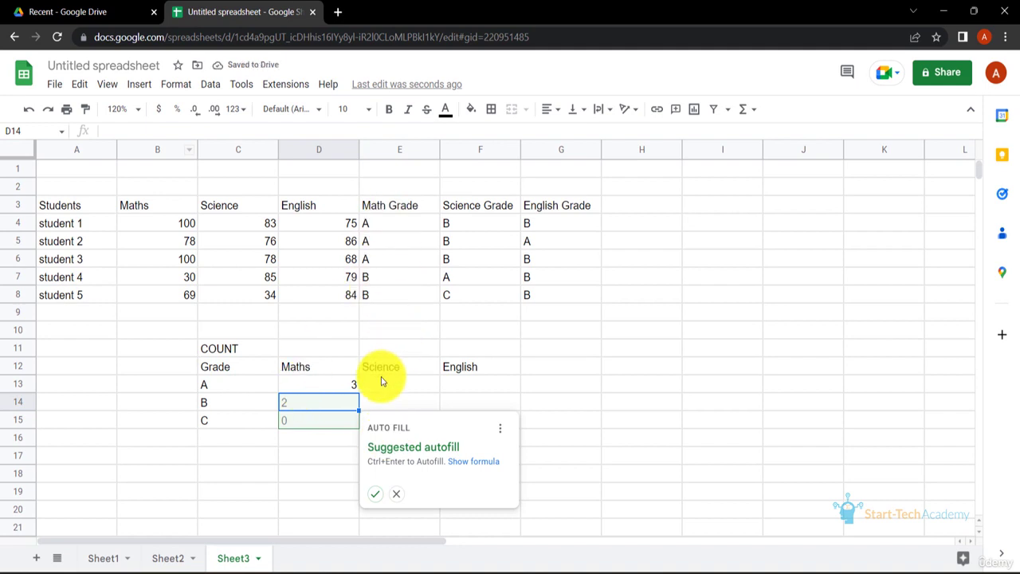
click(374, 493)
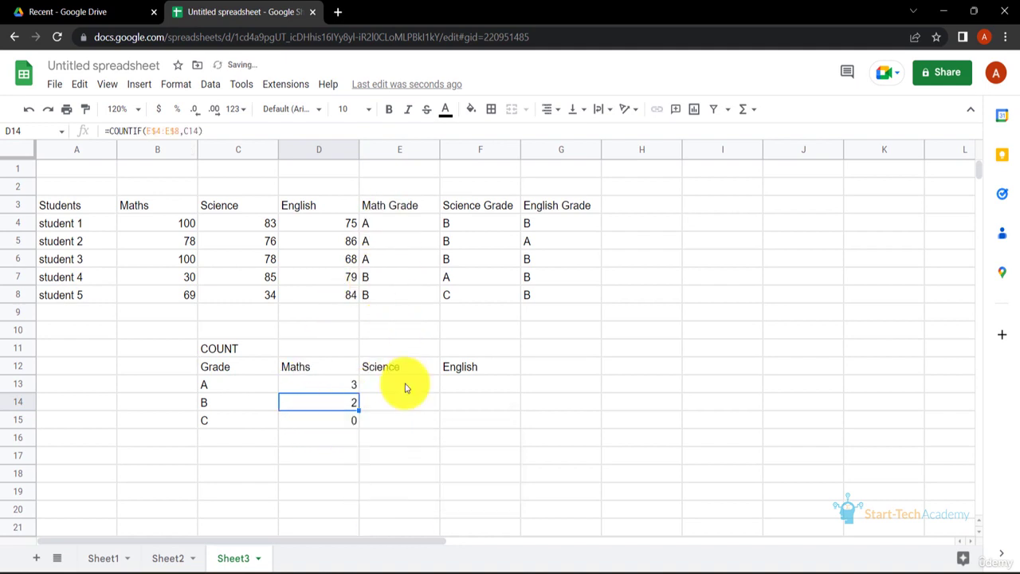
Enter =COUNTIF(F$4:F$8,C13) in E13 for the Science grade count and accept the suggested autofill for grades B and C
click(405, 386)
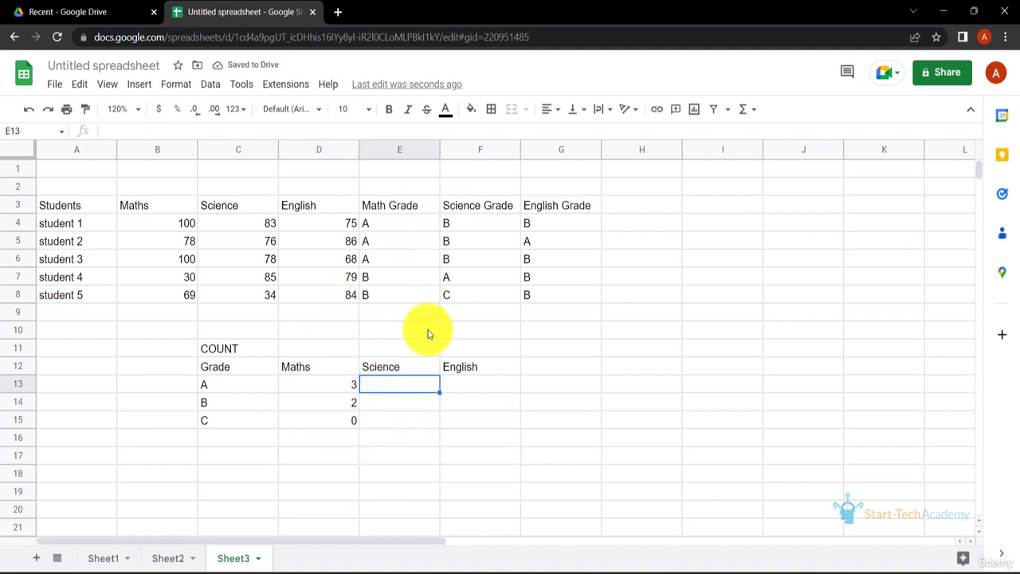
text(=COUNTIF()
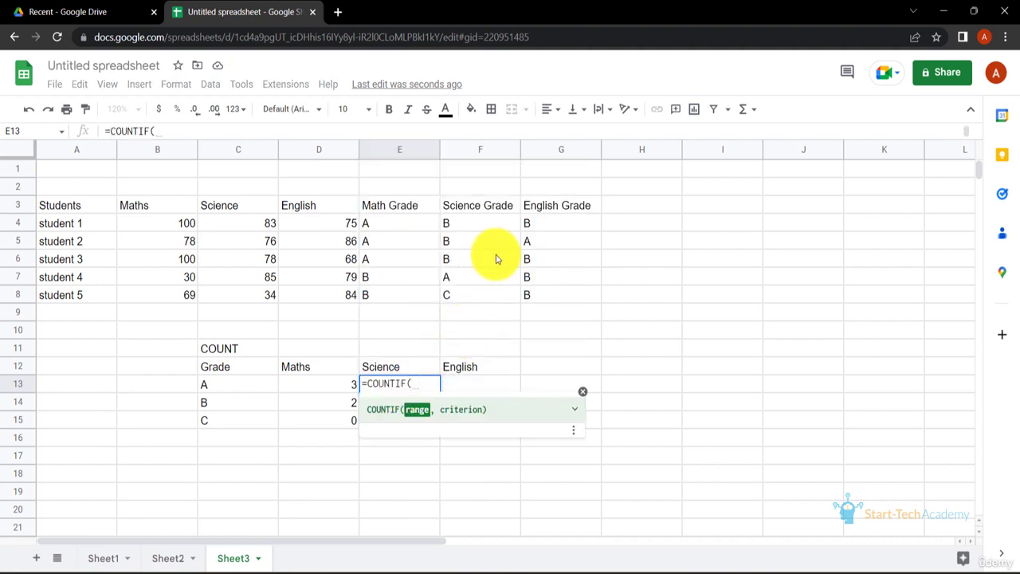
drag(486, 223, 485, 297)
text(,)
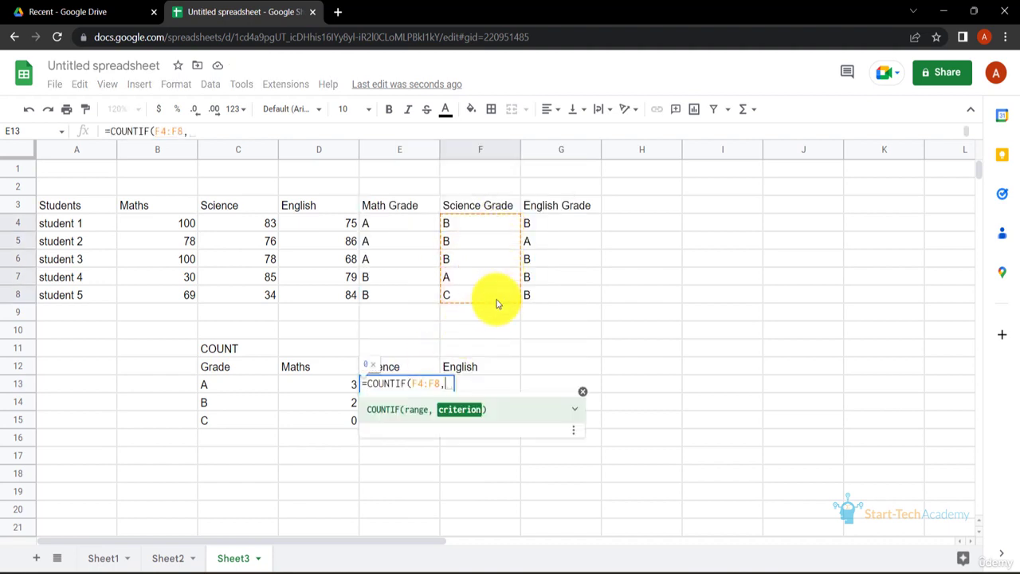
click(232, 392)
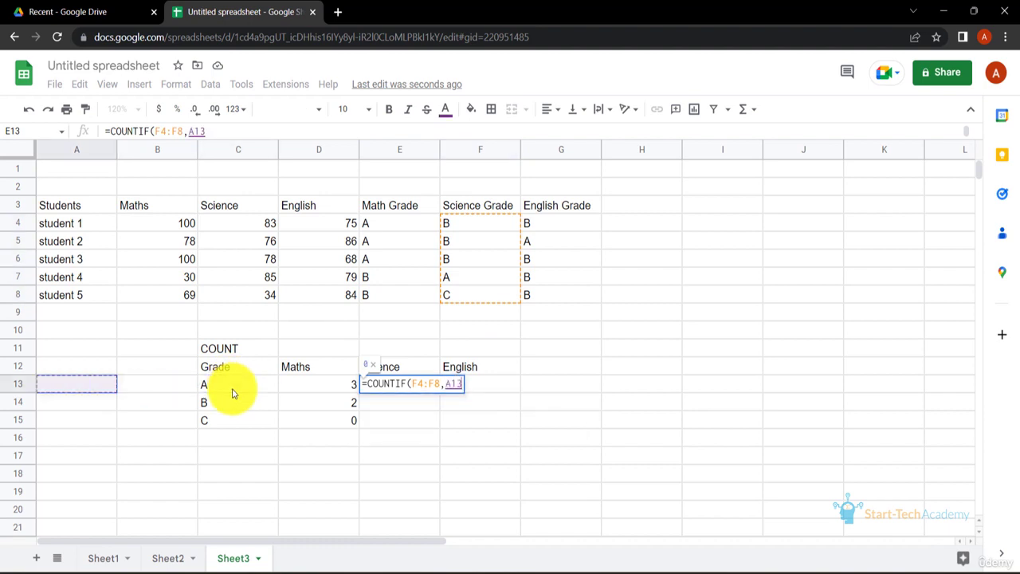
click(420, 387)
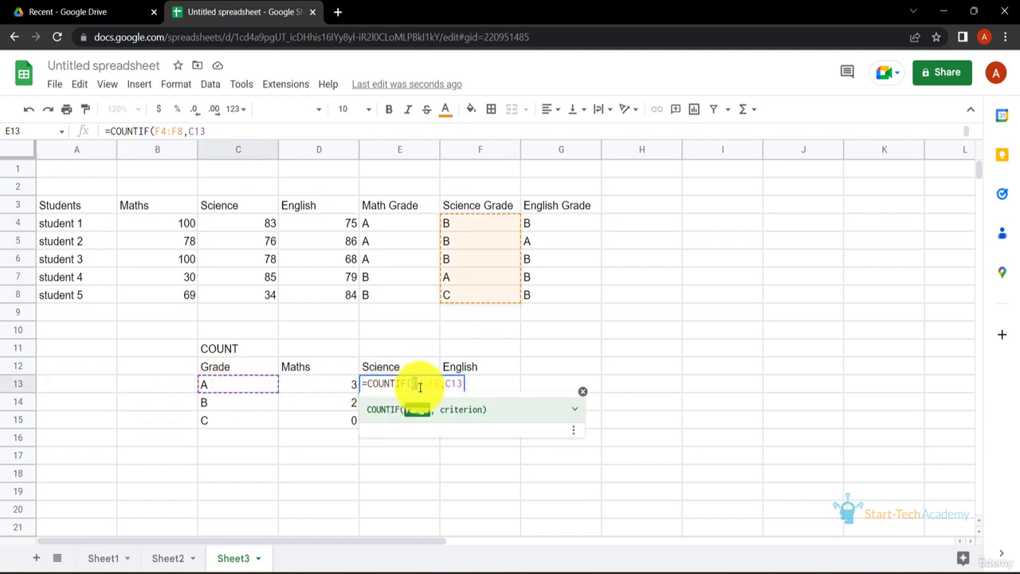
text($)
key(End)
text())
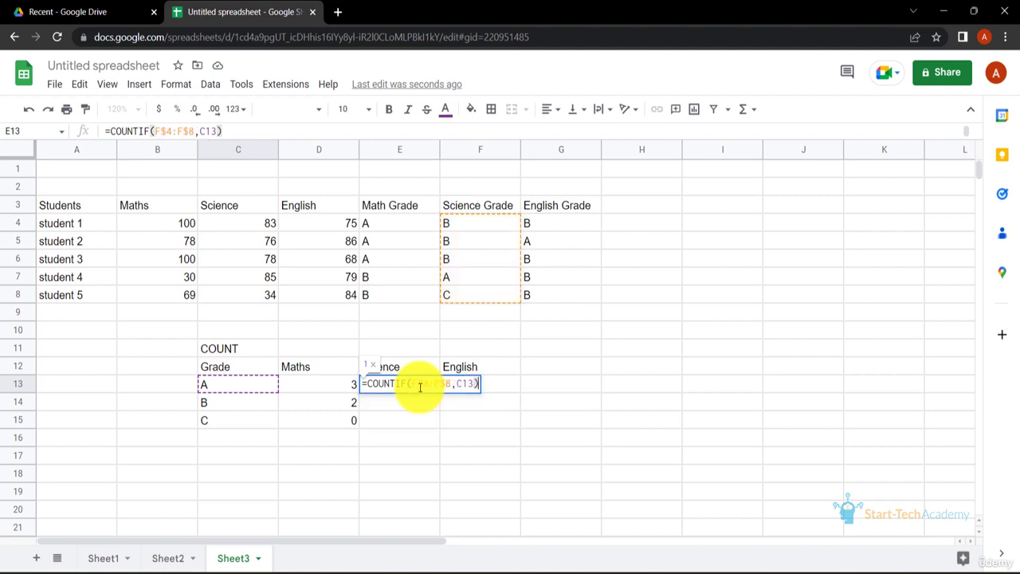
key(Return)
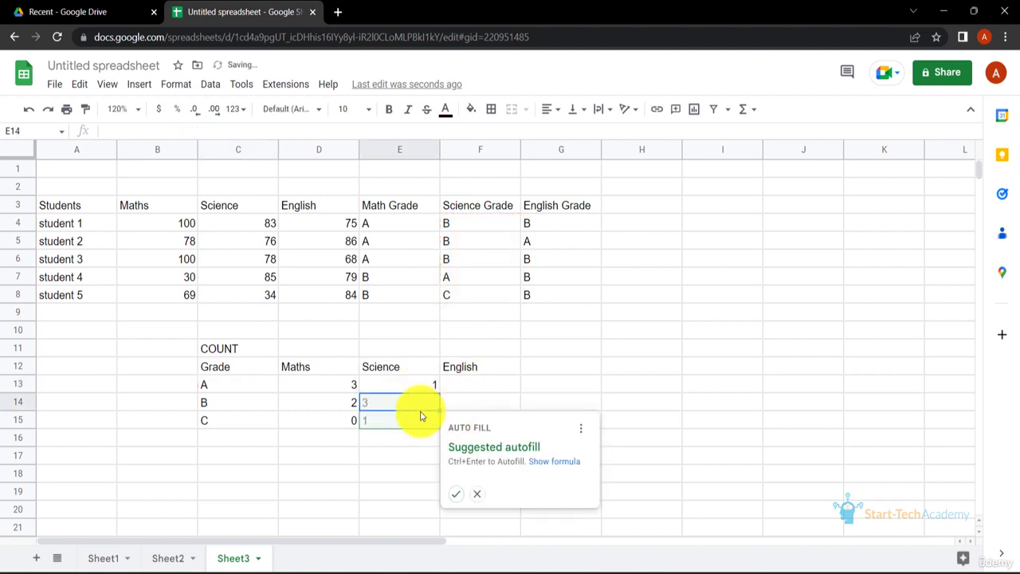
click(457, 496)
Enter =COUNTIF(G$4:G$8,C13) in F13 for the English grade count and accept the suggested autofill for grades B and C
click(494, 391)
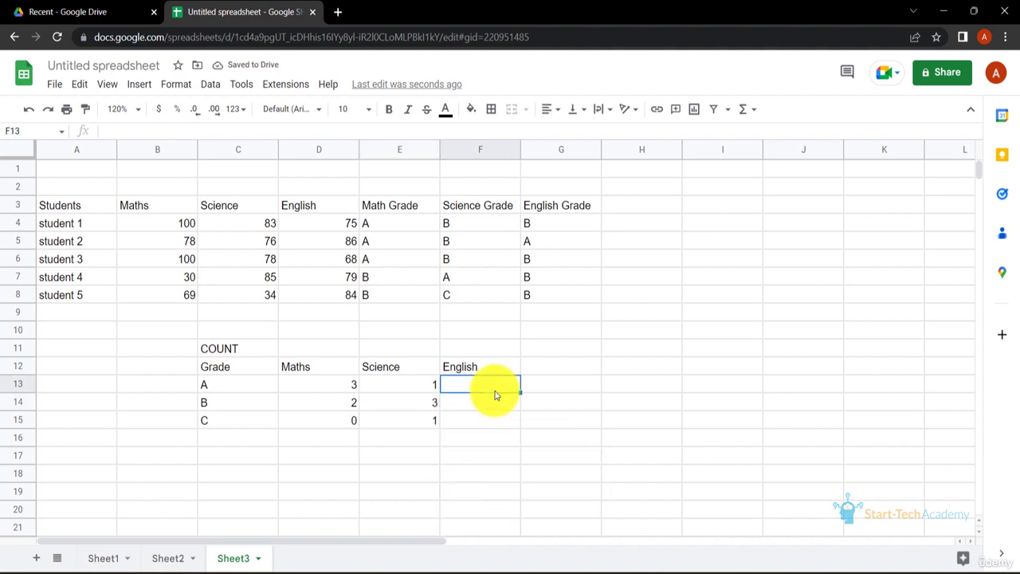
text(=COUNTIF)
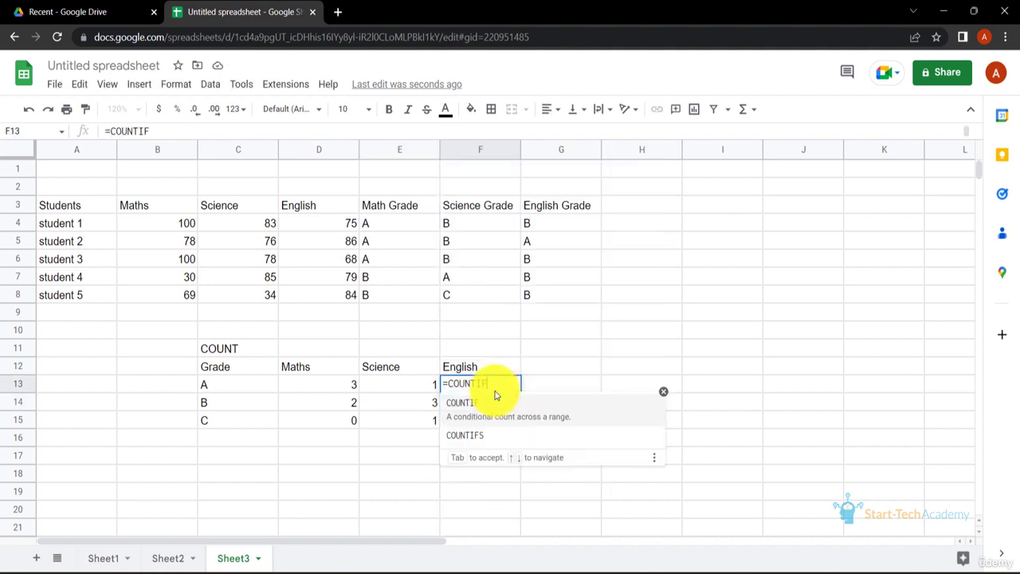
text(()
drag(562, 228, 558, 308)
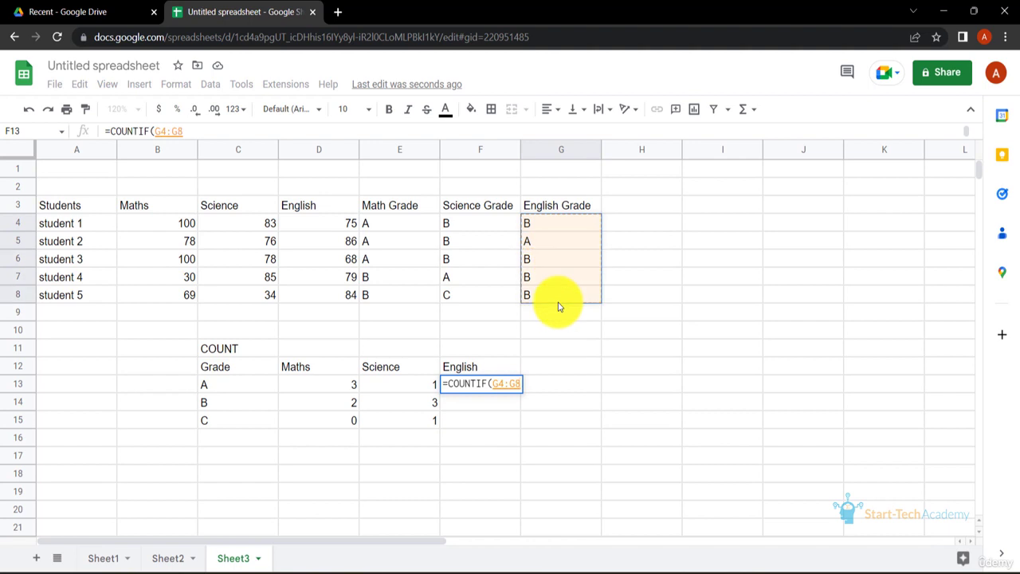
key(Left)
key(Right)
key(BackSpace)
text($4)
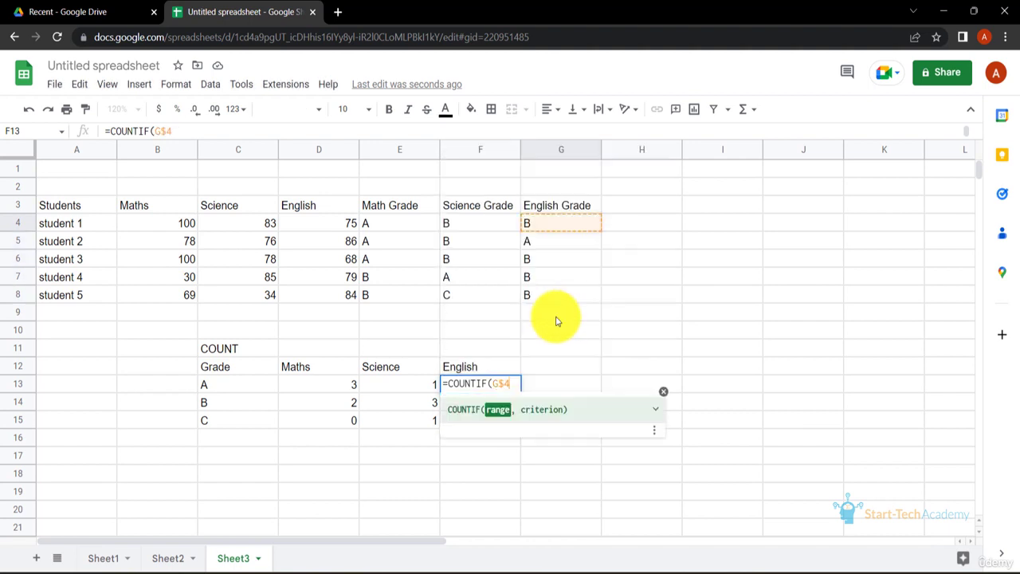
text(:G$8,)
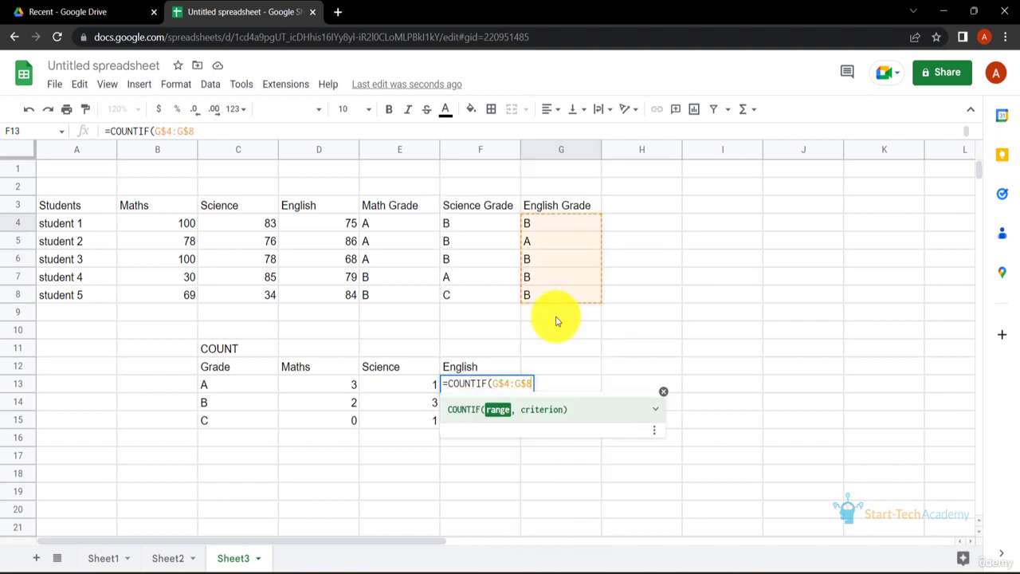
click(235, 391)
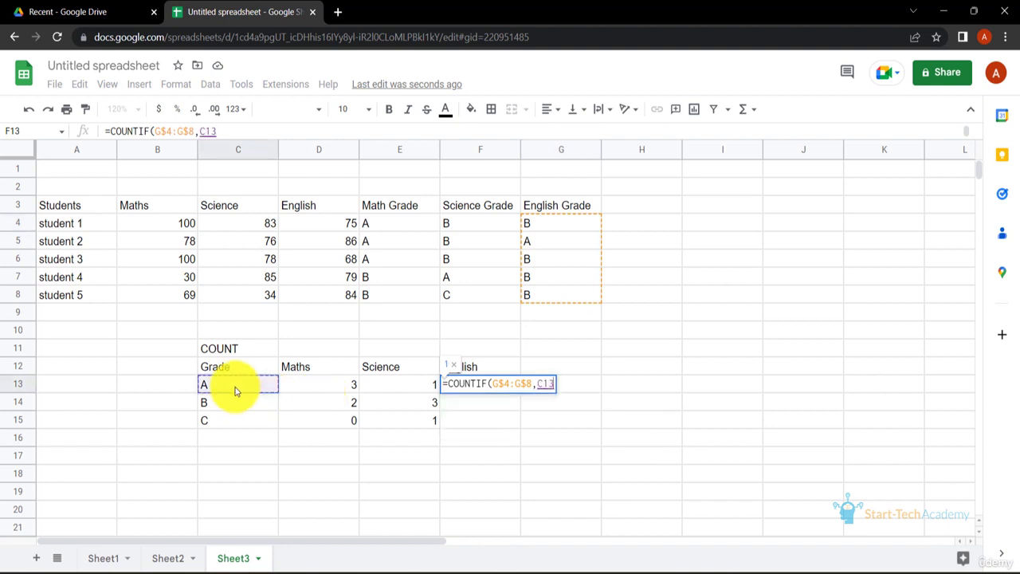
key(Return)
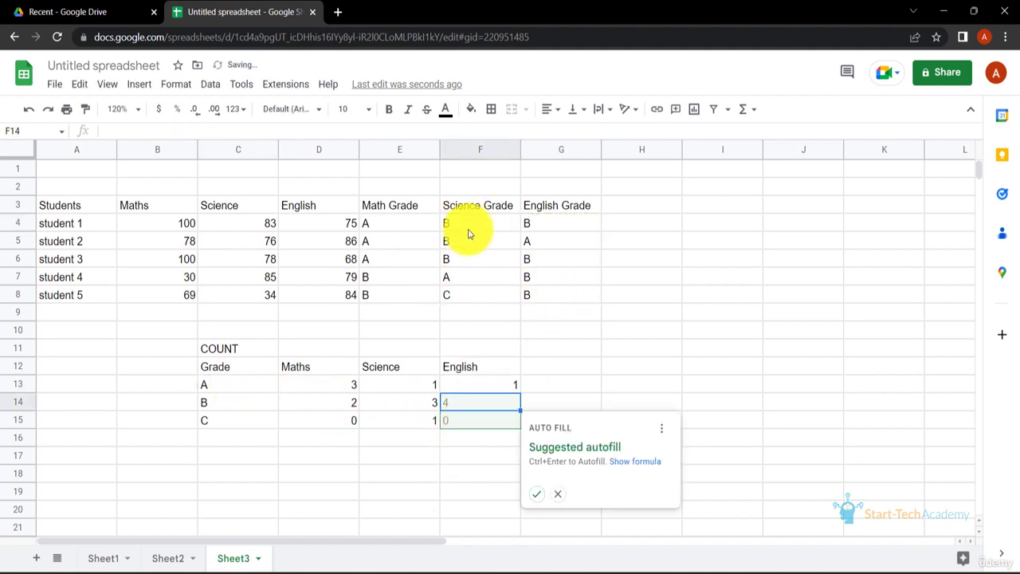
click(536, 495)
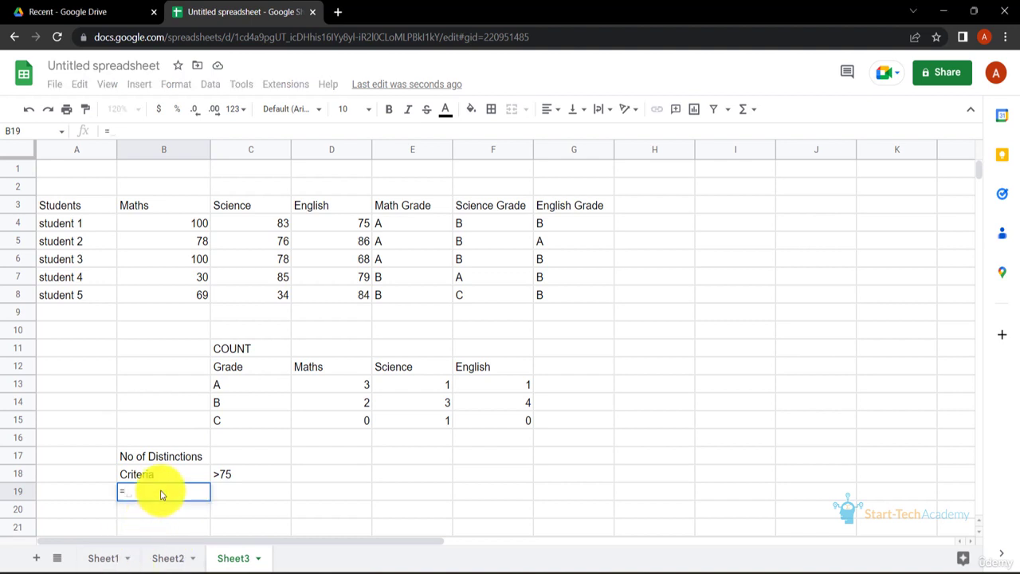
Start a COUNTIFS formula in B19 with the Maths scores B4:B8 as the first criteria range and C18 as its criterion
text(COUNTIFS)
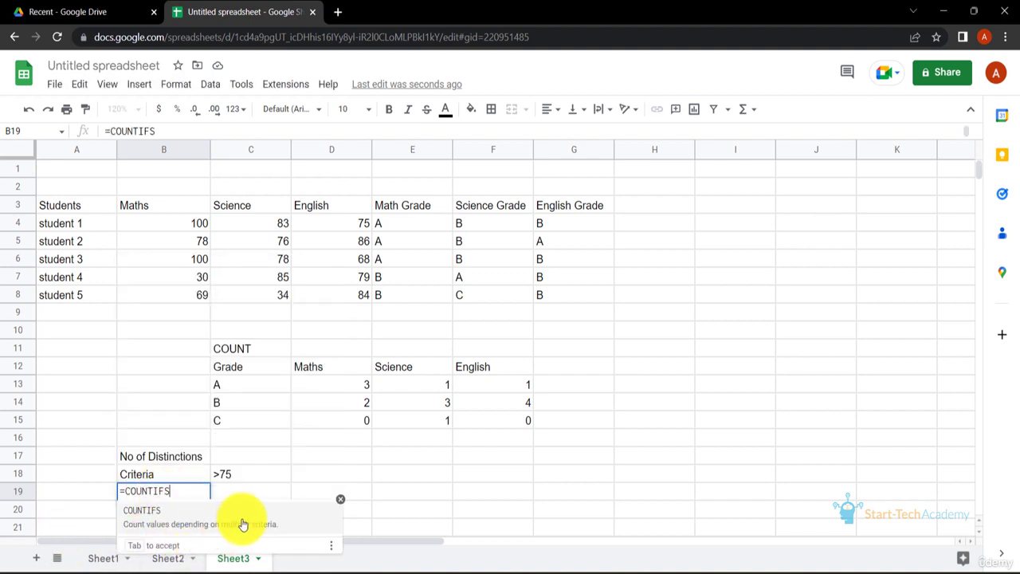
text(()
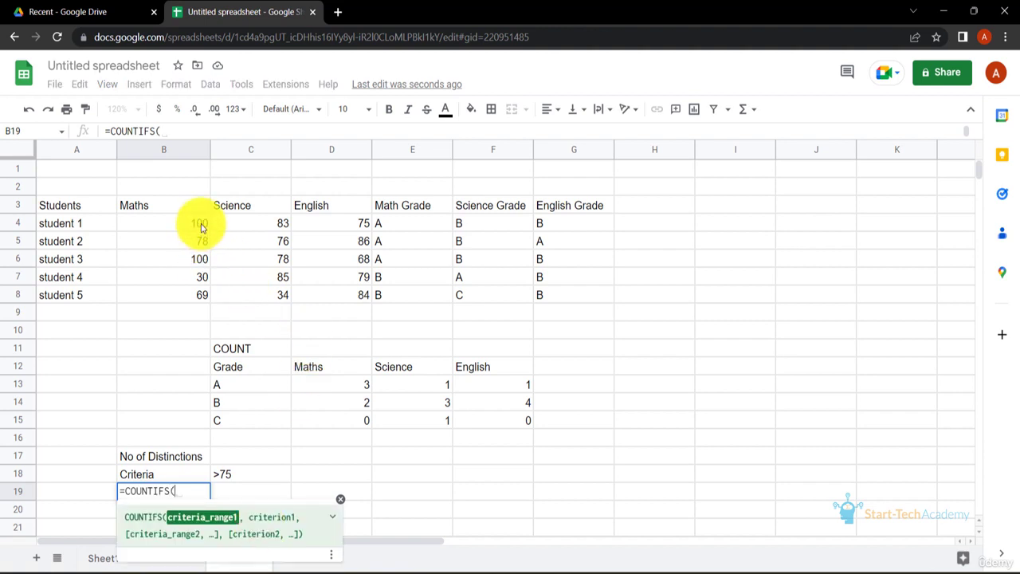
drag(202, 228, 198, 295)
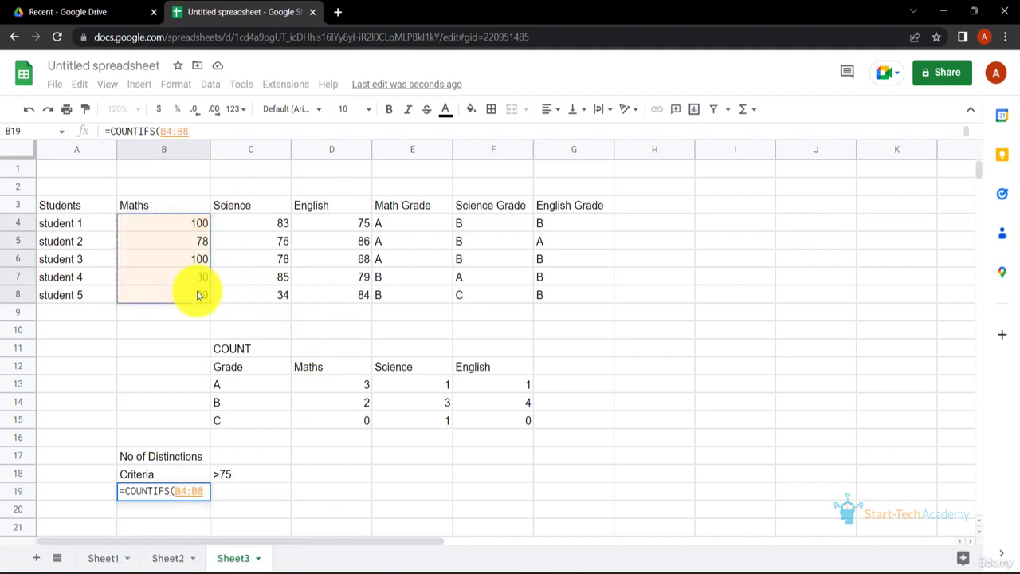
text(,)
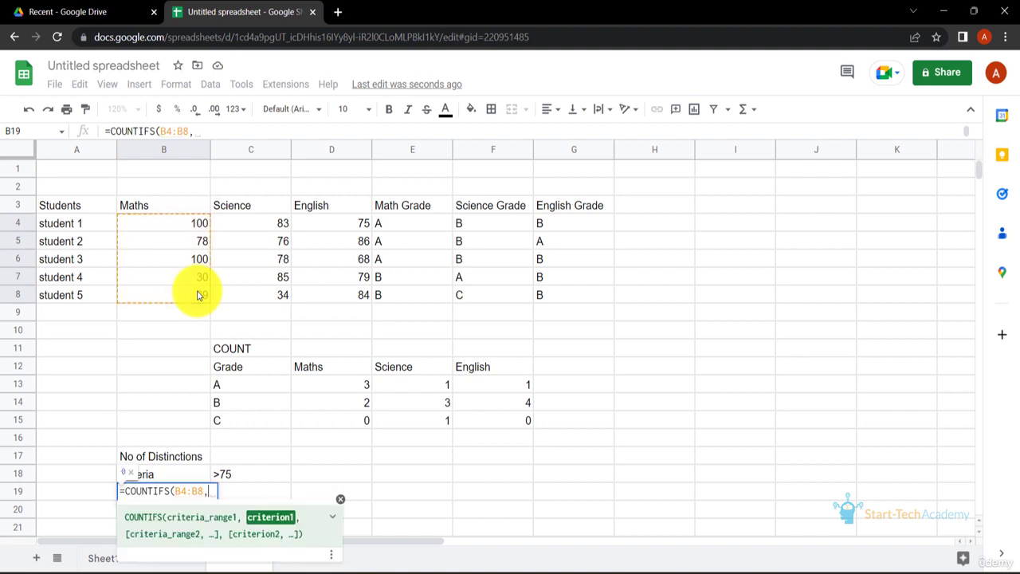
click(230, 474)
text(,)
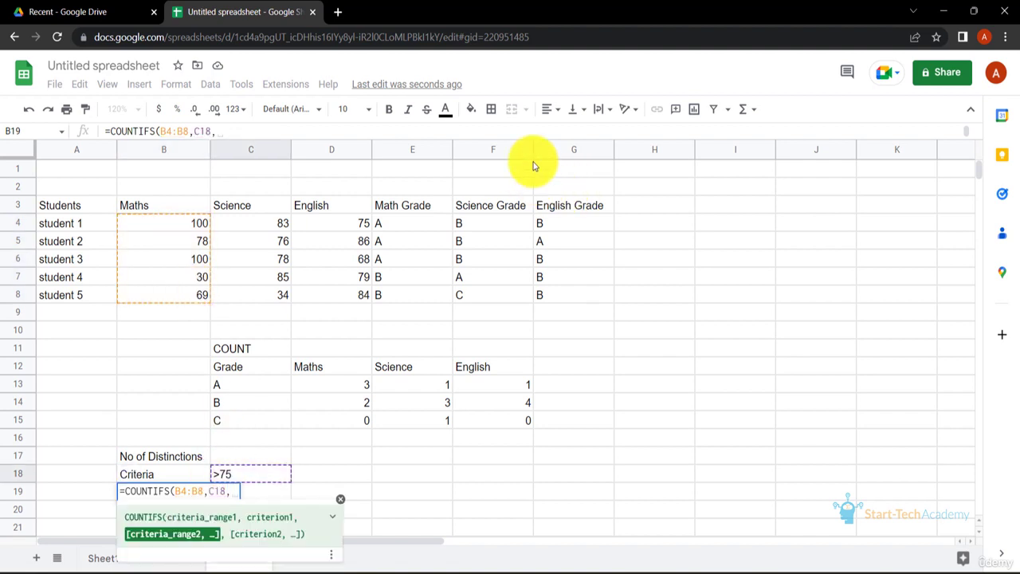
Complete the COUNTIFS formula in B19 with Science scores C4:C8 and English scores D4:D8, each using C18 as criterion
drag(278, 228, 283, 297)
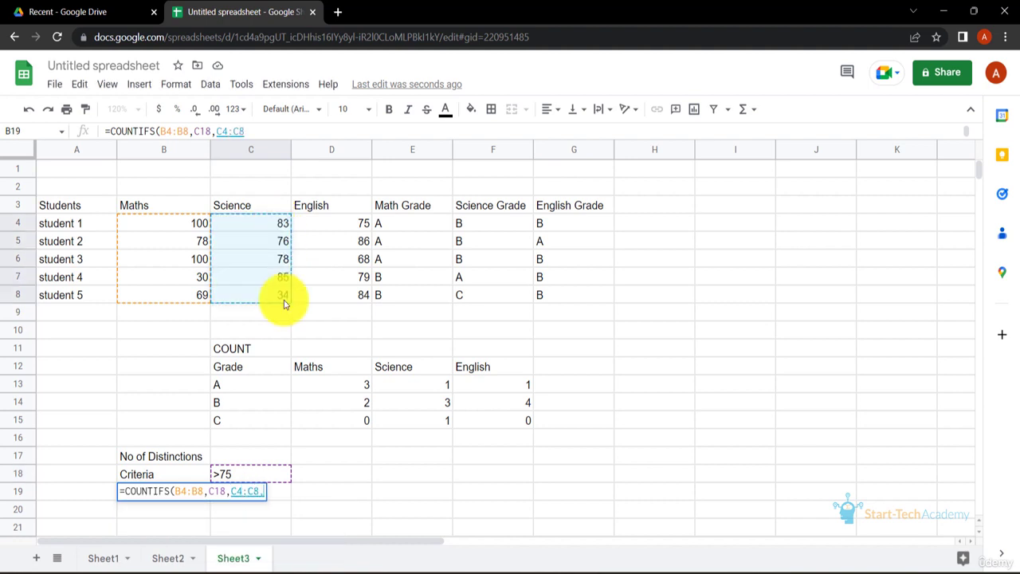
text(,)
click(257, 478)
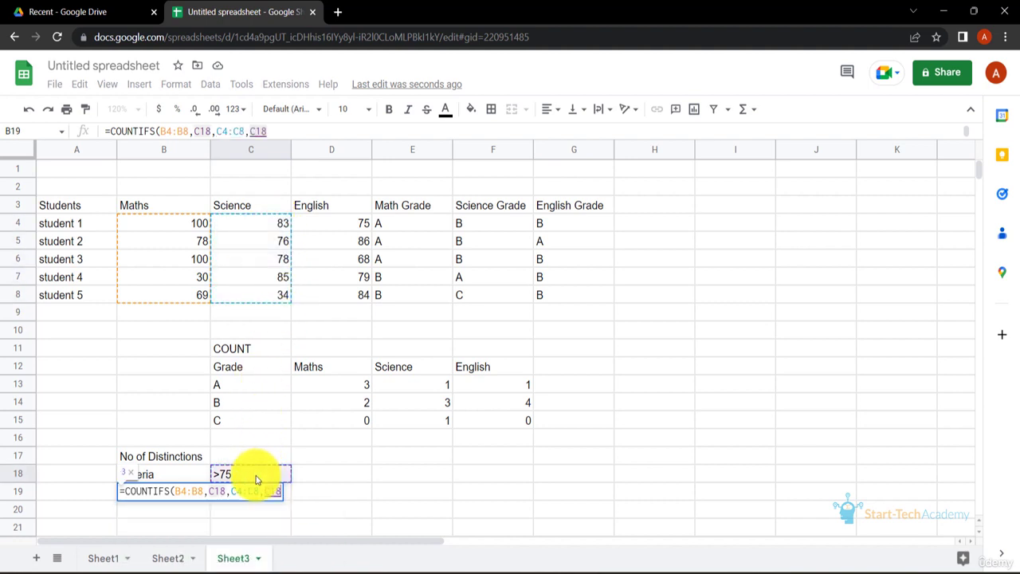
text(,)
click(337, 224)
drag(337, 248, 330, 303)
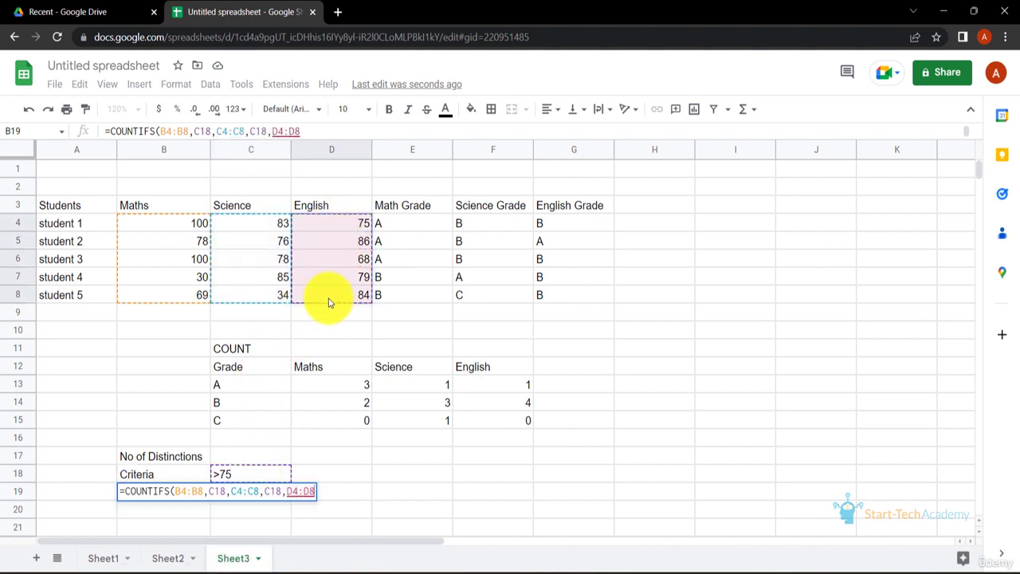
text(,)
click(235, 475)
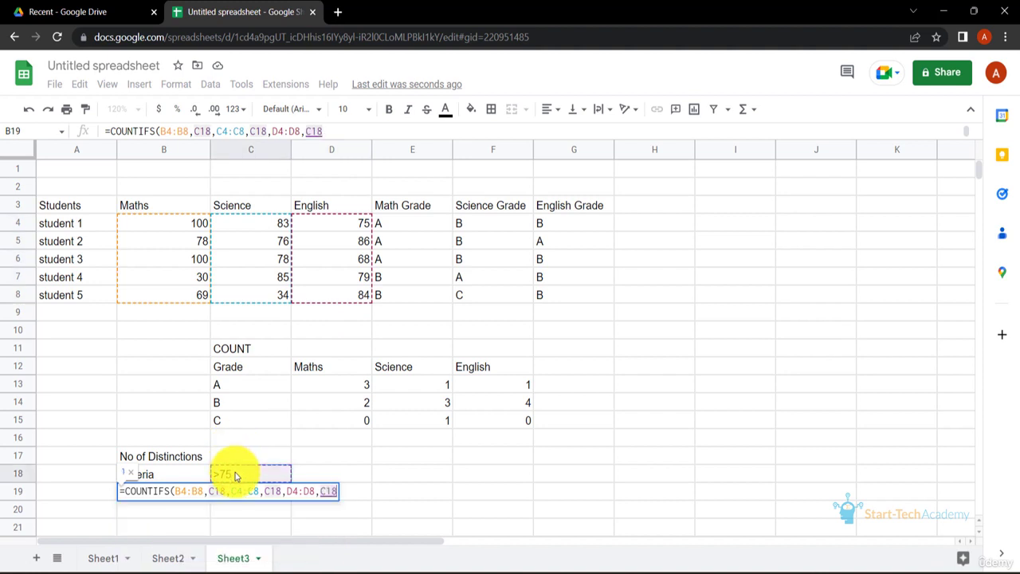
text())
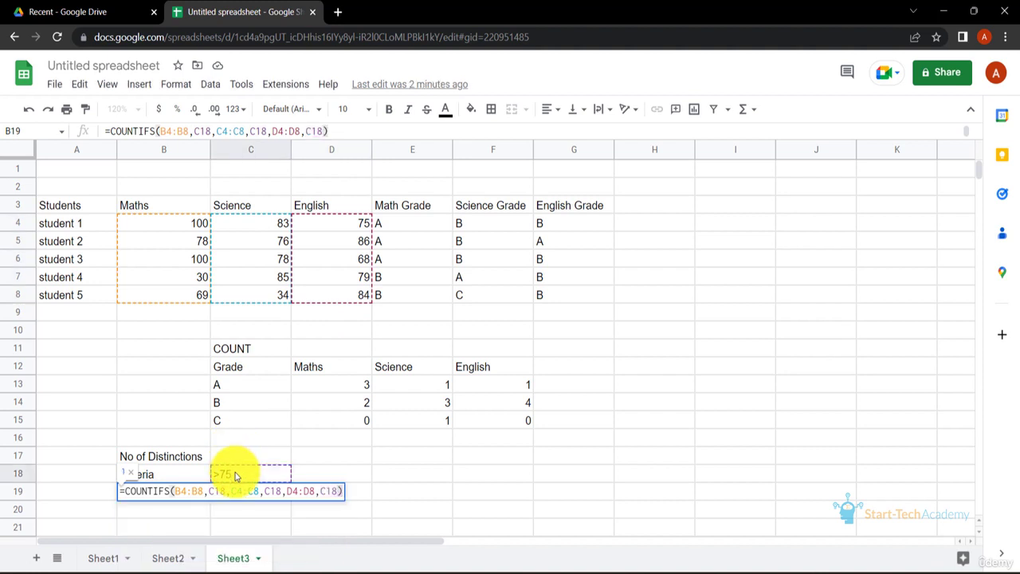
key(Return)
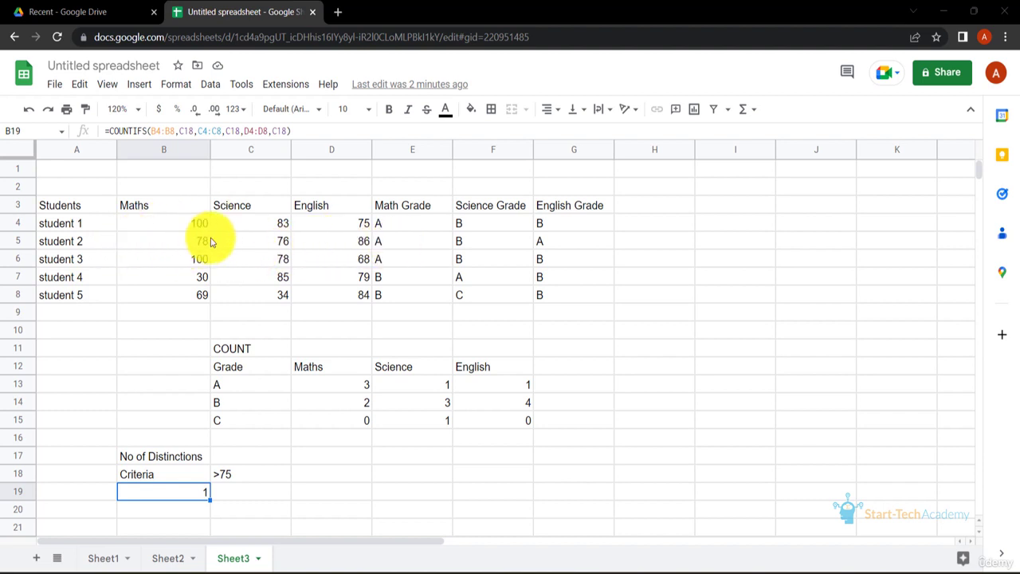
Change student 1's English score in D4 to 76
click(366, 226)
text(7)
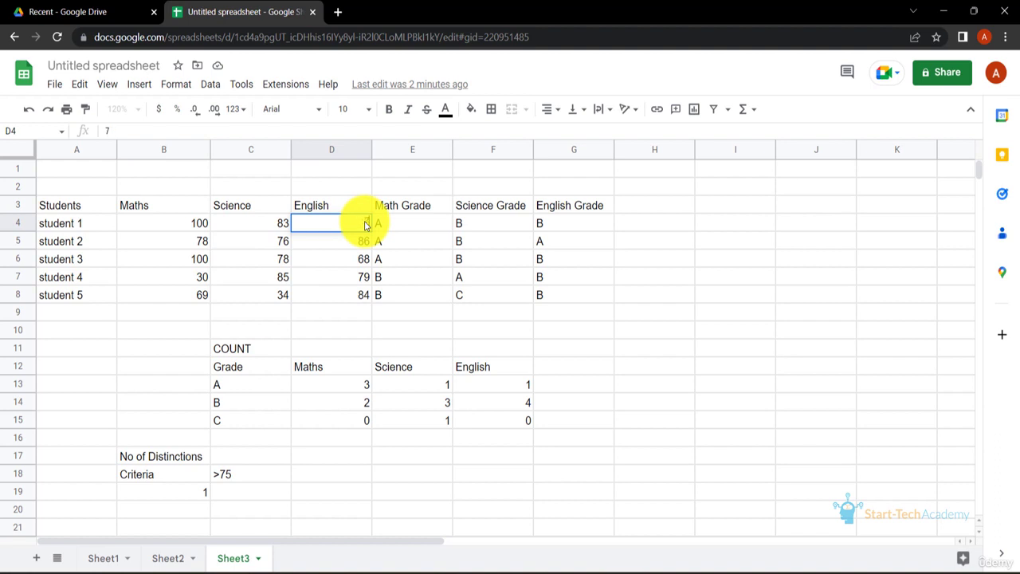
text(6)
key(Return)
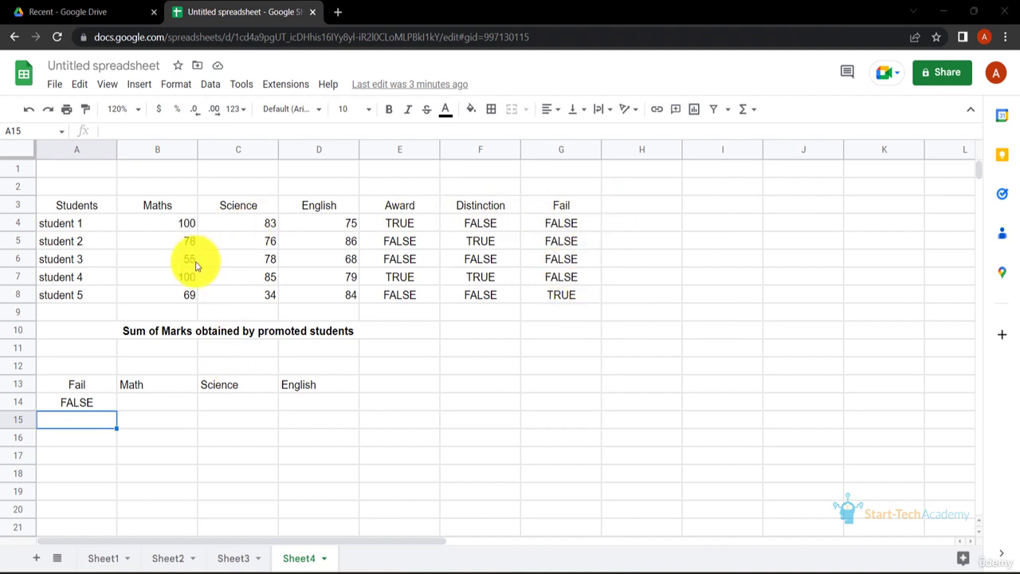
Start a SUMIF formula in B14 with the Fail column as its range, rows locked as G$4:G$8
click(170, 404)
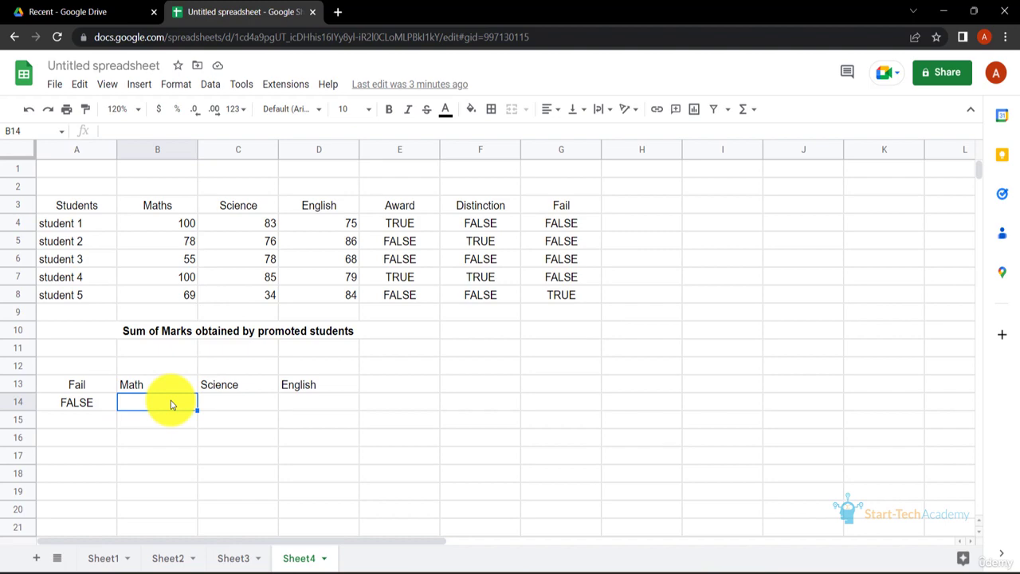
text(=SUMIF()
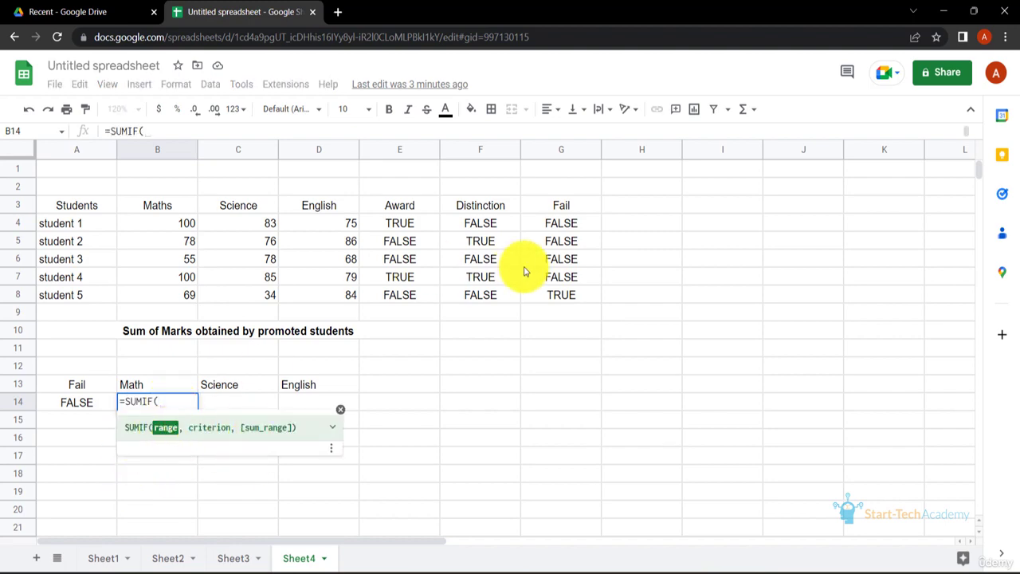
drag(561, 222, 566, 278)
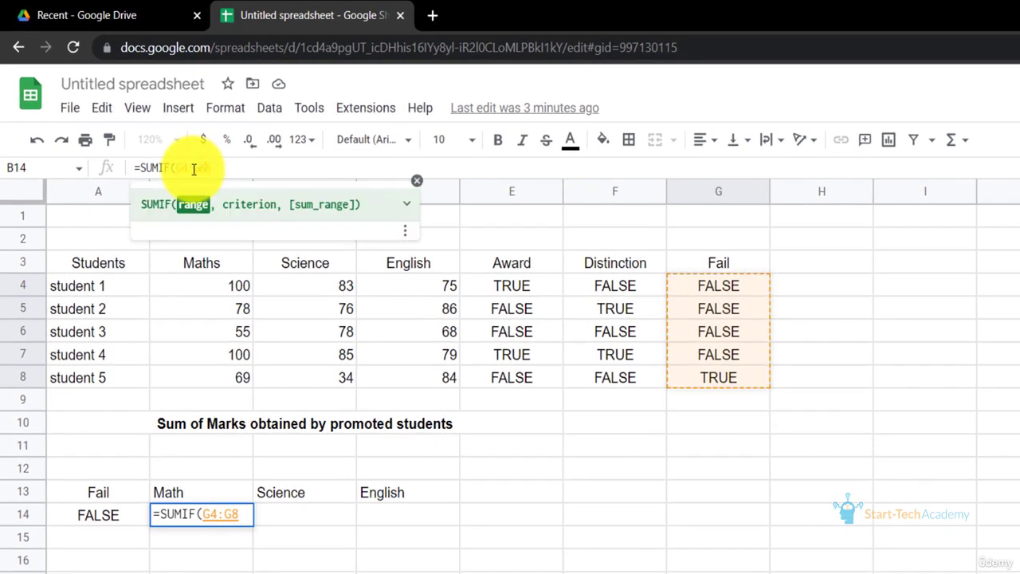
text($)
click(239, 167)
text(,)
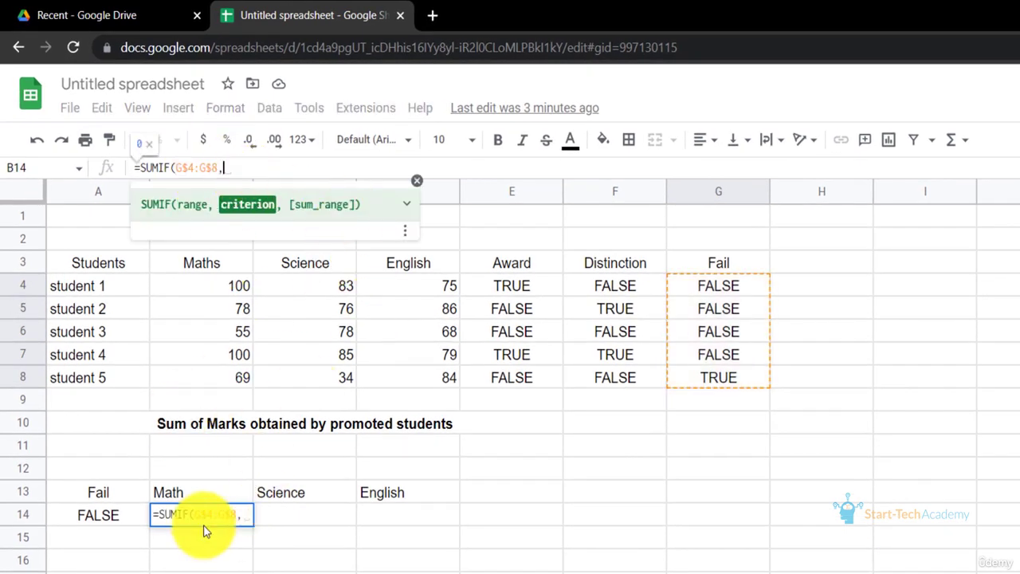
Complete the B14 SUMIF formula with A14 as criterion and the Maths scores, rows locked as B$4:B$8, as sum range
click(116, 512)
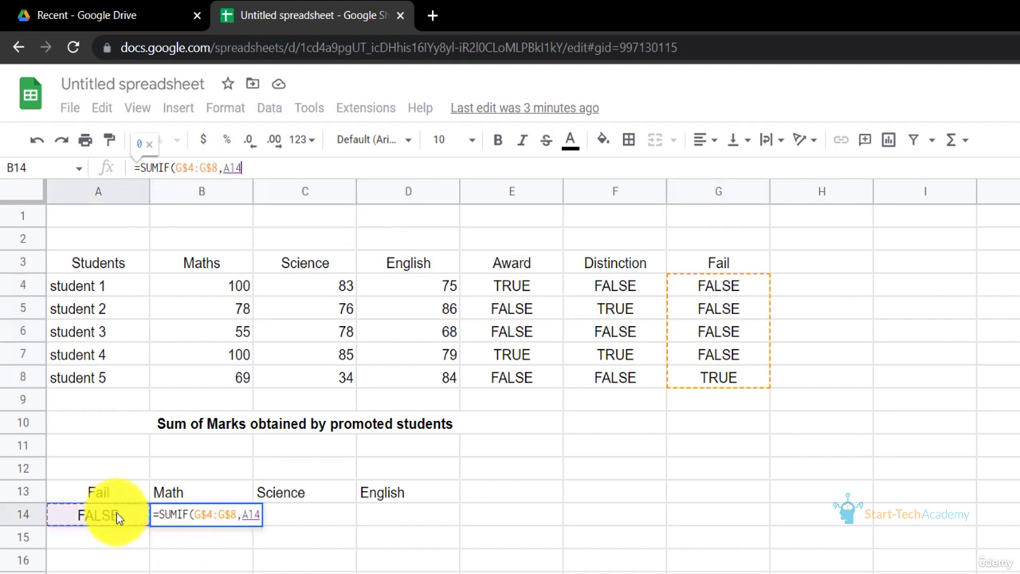
text(,)
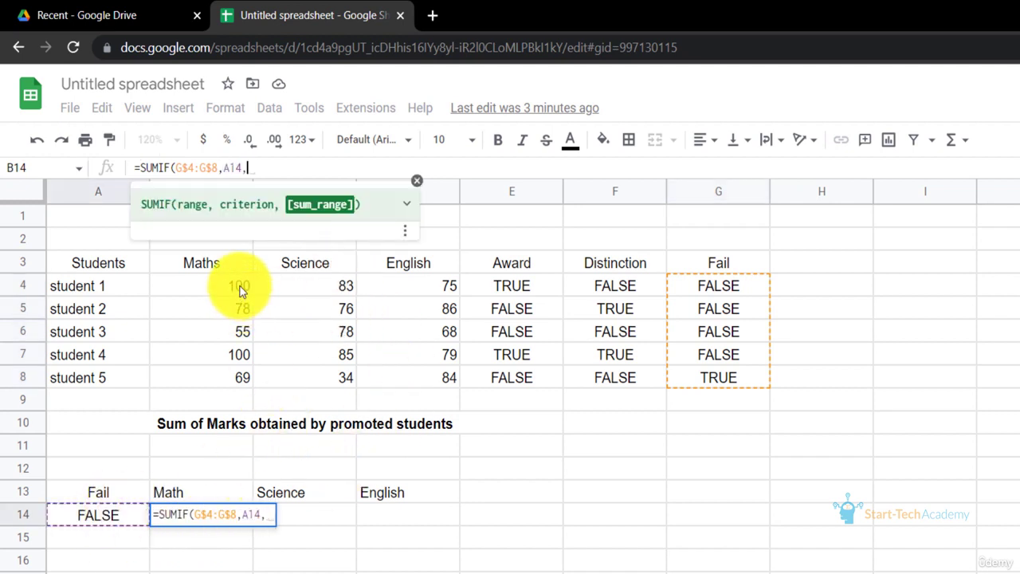
drag(239, 291, 246, 387)
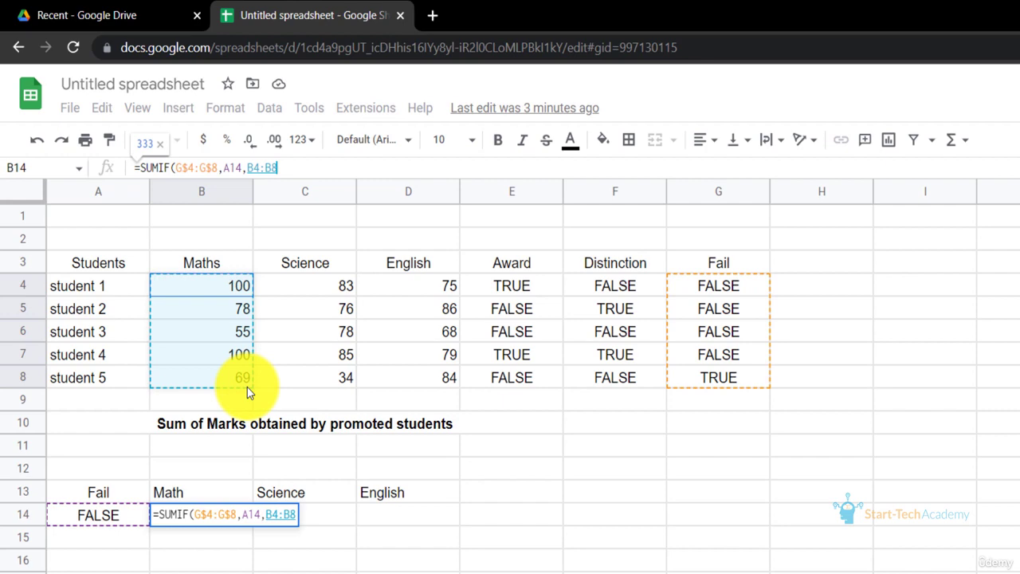
click(253, 168)
key(F4)
key(F4)
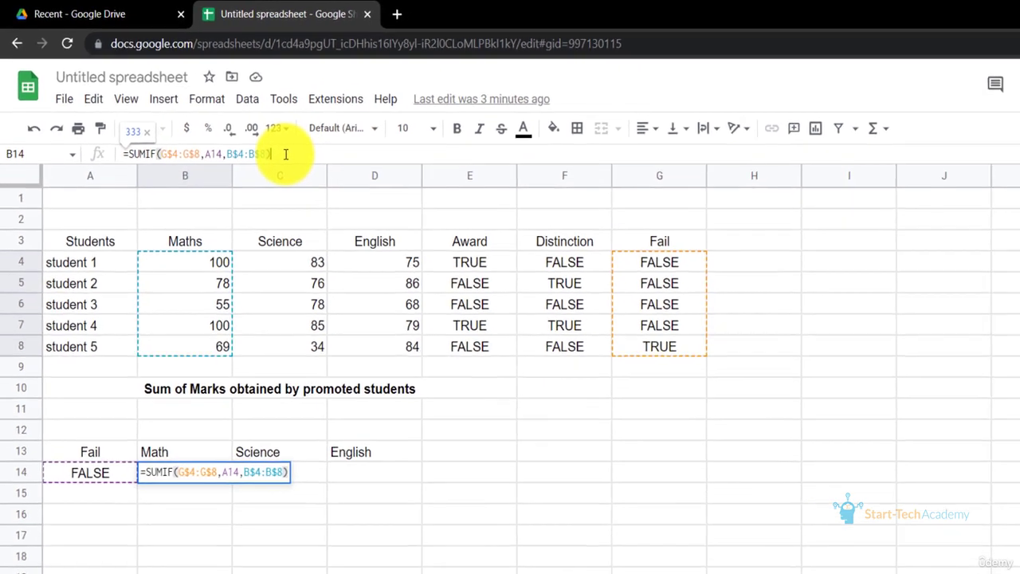
key(Return)
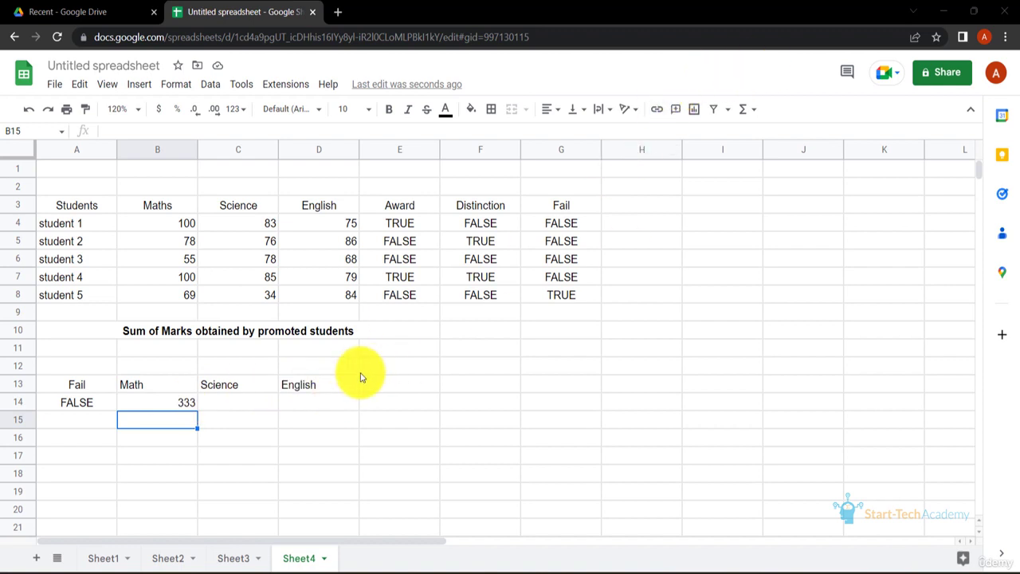
Enter =SUMIF(G4:G8,A14,C4:C8) in C14 to total the promoted students' Science marks
click(248, 403)
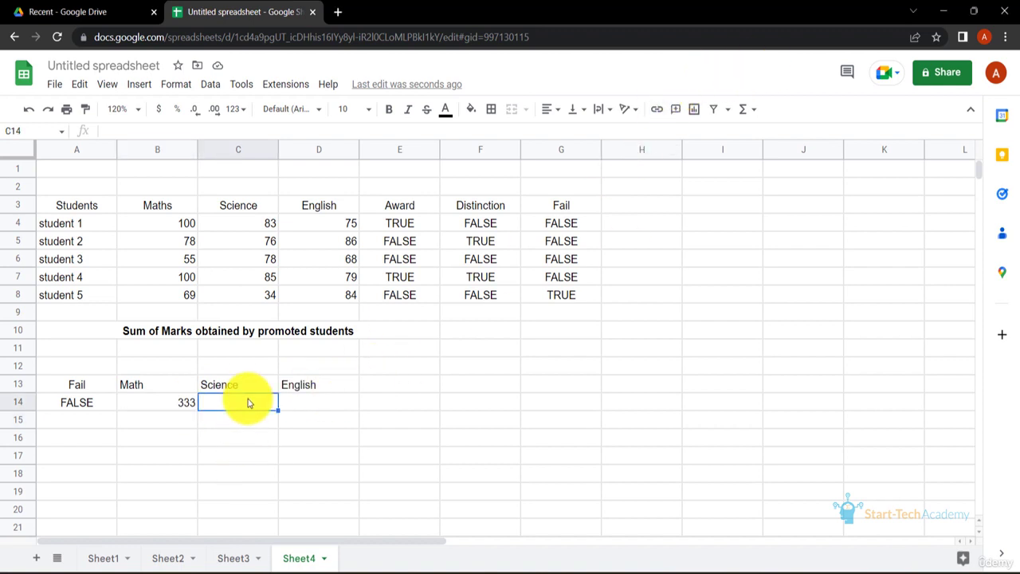
text(=SUMIF()
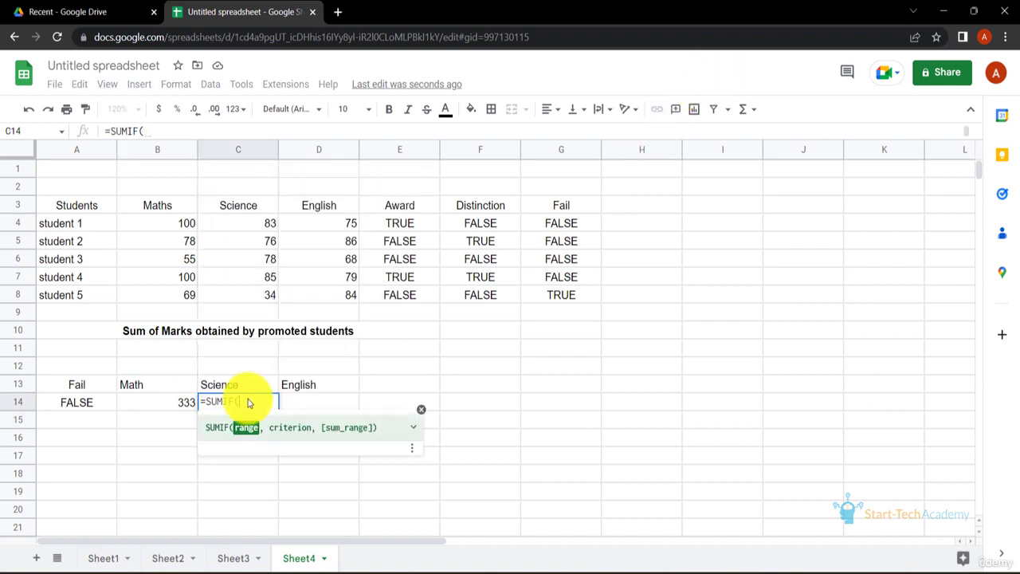
drag(557, 230, 567, 301)
text(,)
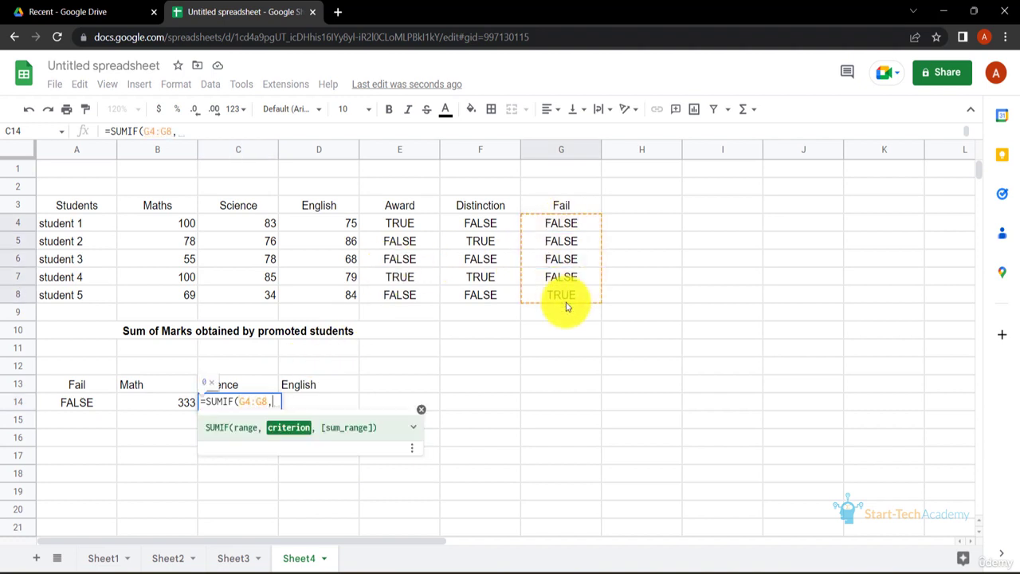
click(80, 402)
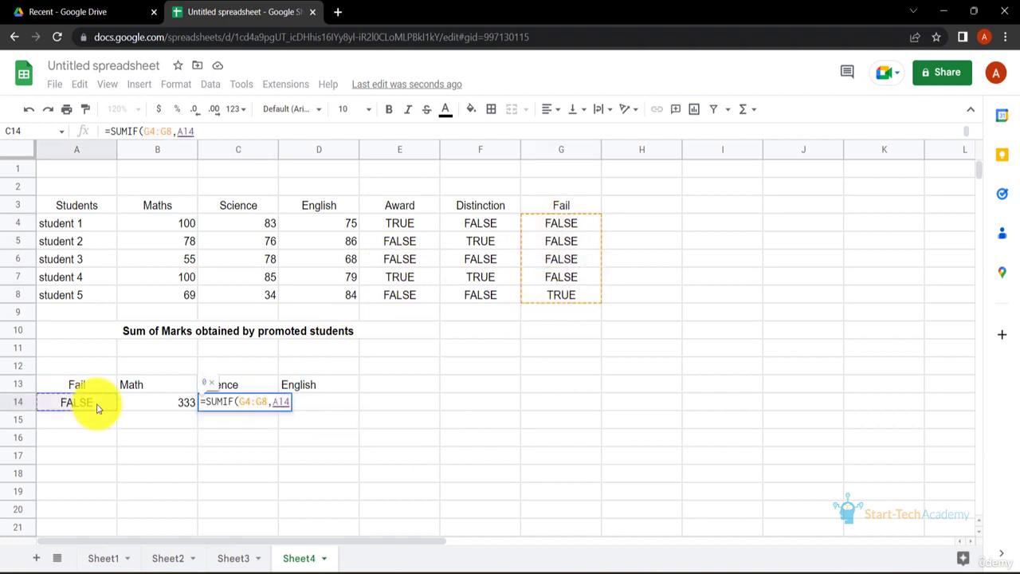
text(,)
drag(250, 224, 263, 277)
key(Return)
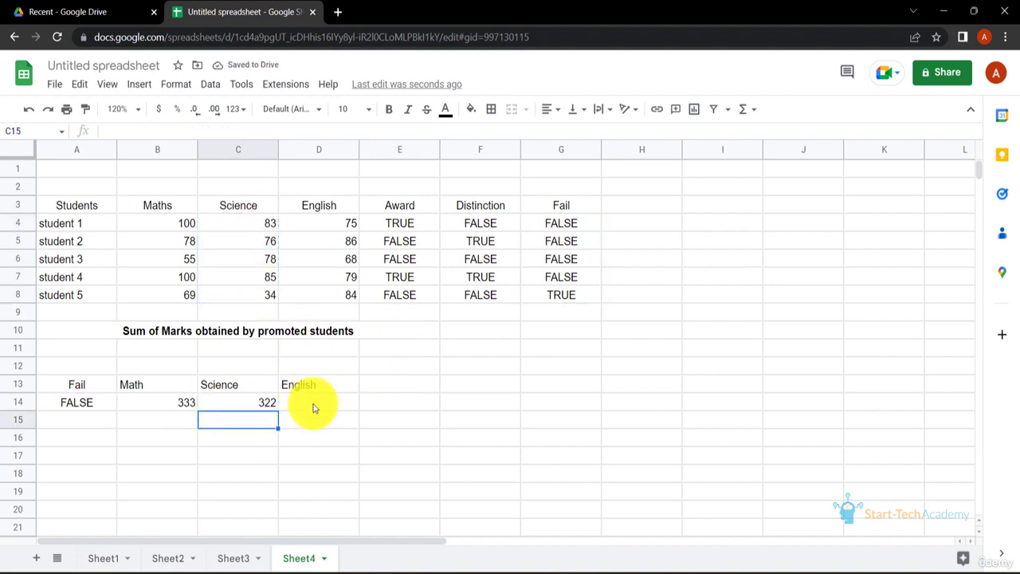
Enter a SUMIF formula in D14 with range G4:G8, criterion A14 and the English scores as sum range
click(314, 403)
click(266, 404)
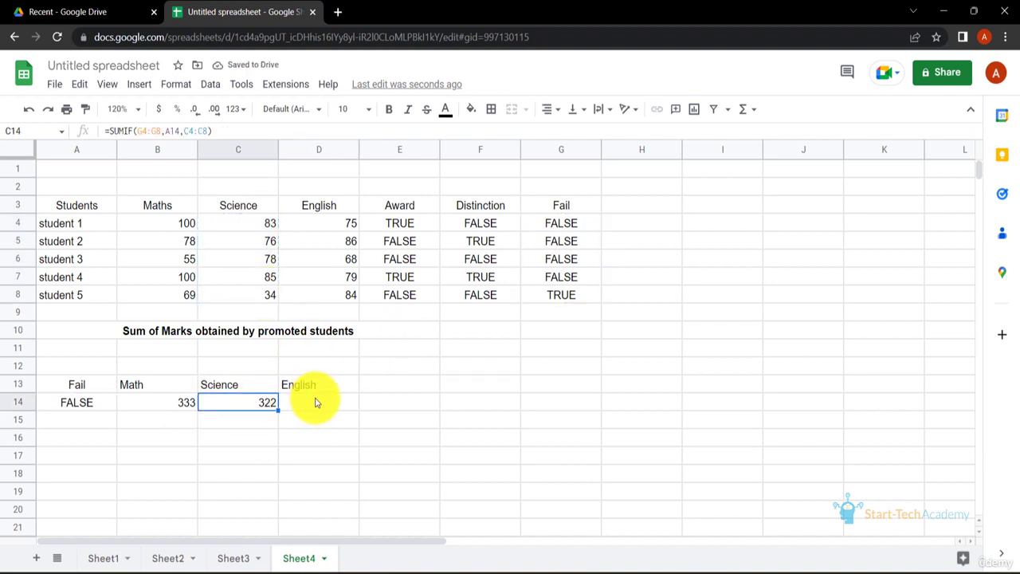
click(314, 403)
text(=SUMIF()
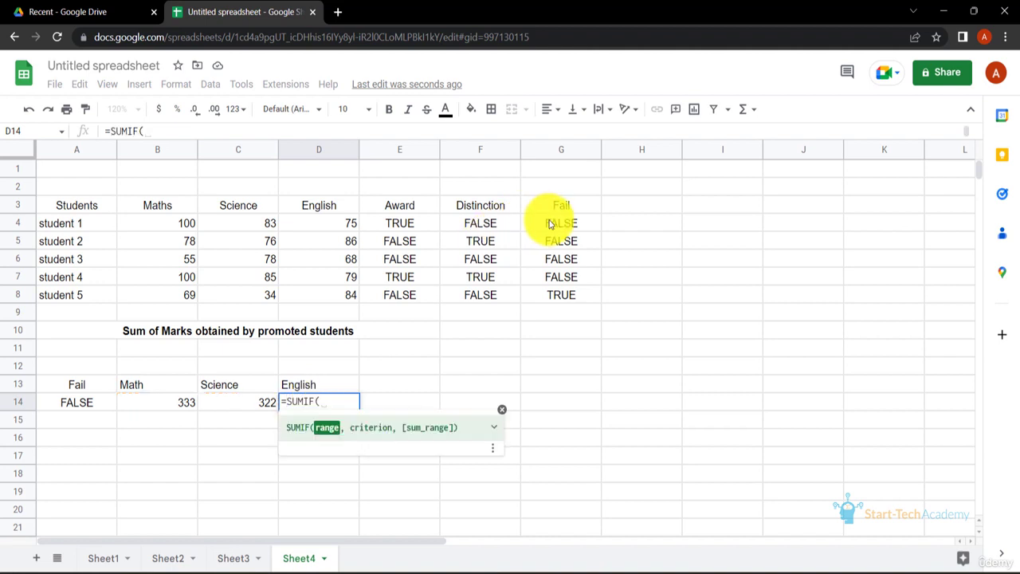
drag(558, 223, 561, 295)
text(,)
click(102, 403)
text(,)
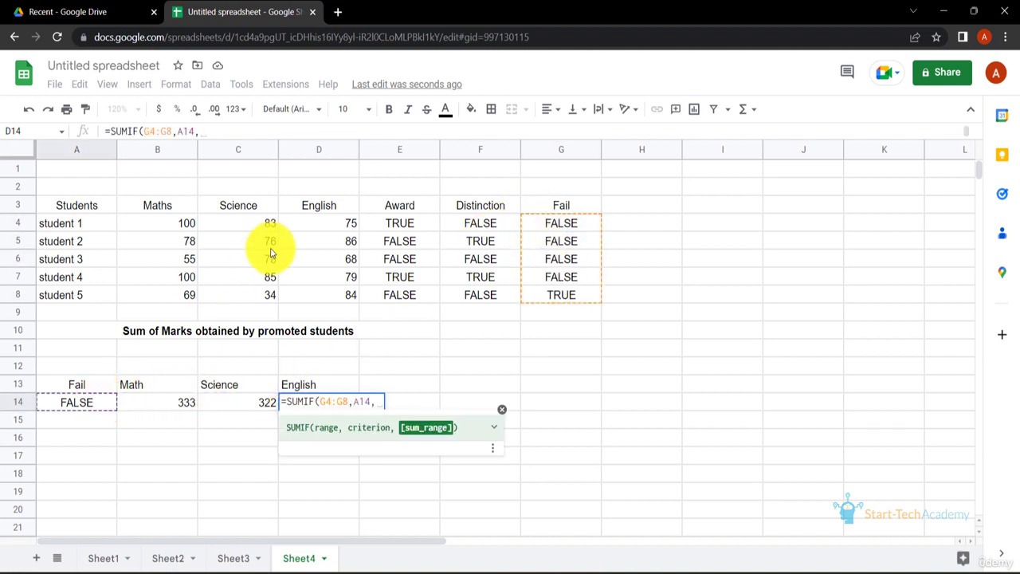
drag(319, 225, 319, 253)
key(Return)
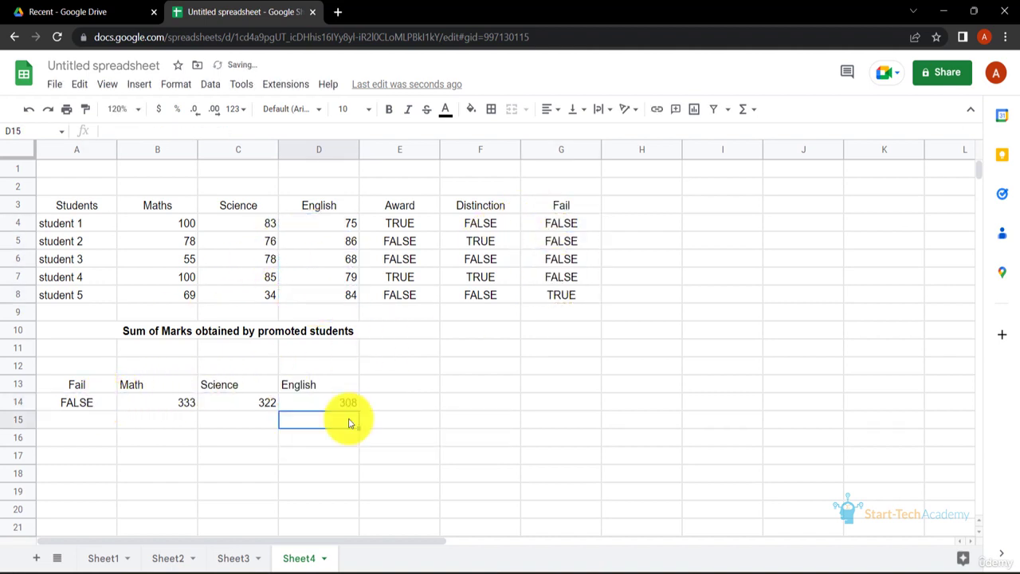